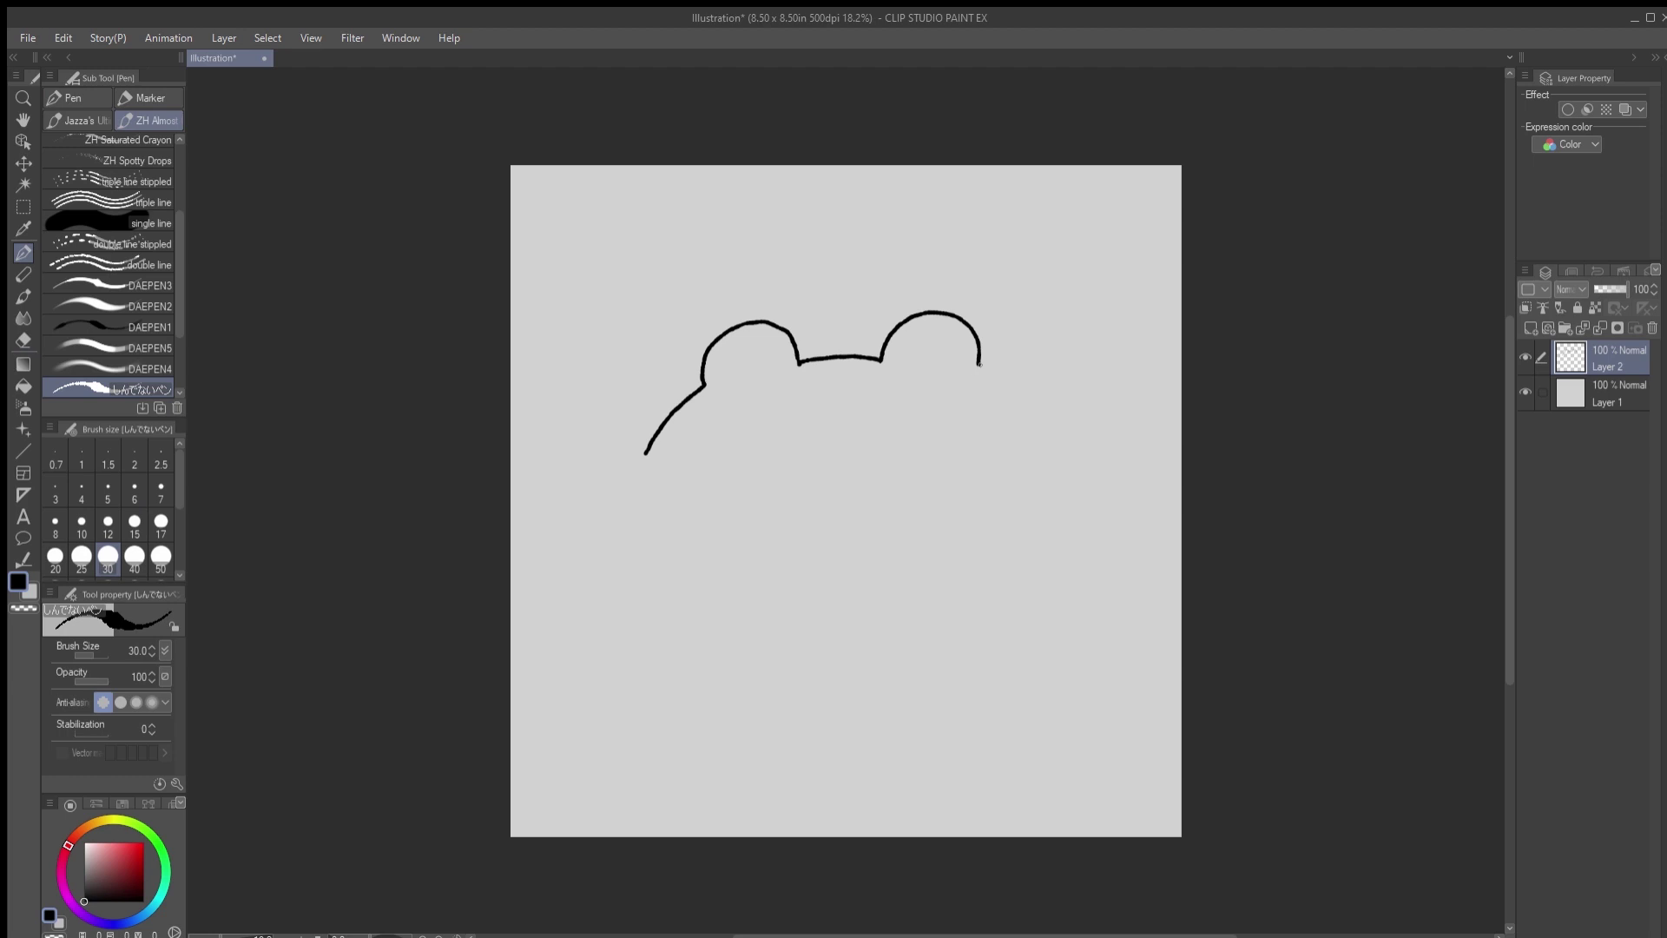
# Complete the frog's body outline from the right eye bump around the underside to the left cheek.
pyautogui.hotkey('ctrl', 'z')
pyautogui.moveTo(977, 363)
pyautogui.mouseDown()
pyautogui.moveTo(1033, 441)
pyautogui.moveTo(1019, 506)
pyautogui.mouseUp()
pyautogui.moveTo(644, 455)
pyautogui.mouseDown()
pyautogui.moveTo(747, 534)
pyautogui.moveTo(853, 540)
pyautogui.moveTo(999, 508)
pyautogui.moveTo(952, 547)
pyautogui.moveTo(752, 547)
pyautogui.moveTo(669, 510)
pyautogui.moveTo(645, 454)
pyautogui.mouseUp()
pyautogui.hotkey('ctrl', 'z')
pyautogui.press('e')
pyautogui.press('p')
pyautogui.hotkey('ctrl', 'z')
# Draw two small front legs with toes beneath the frog's body.
pyautogui.moveTo(777, 556); pyautogui.dragTo(779, 594)
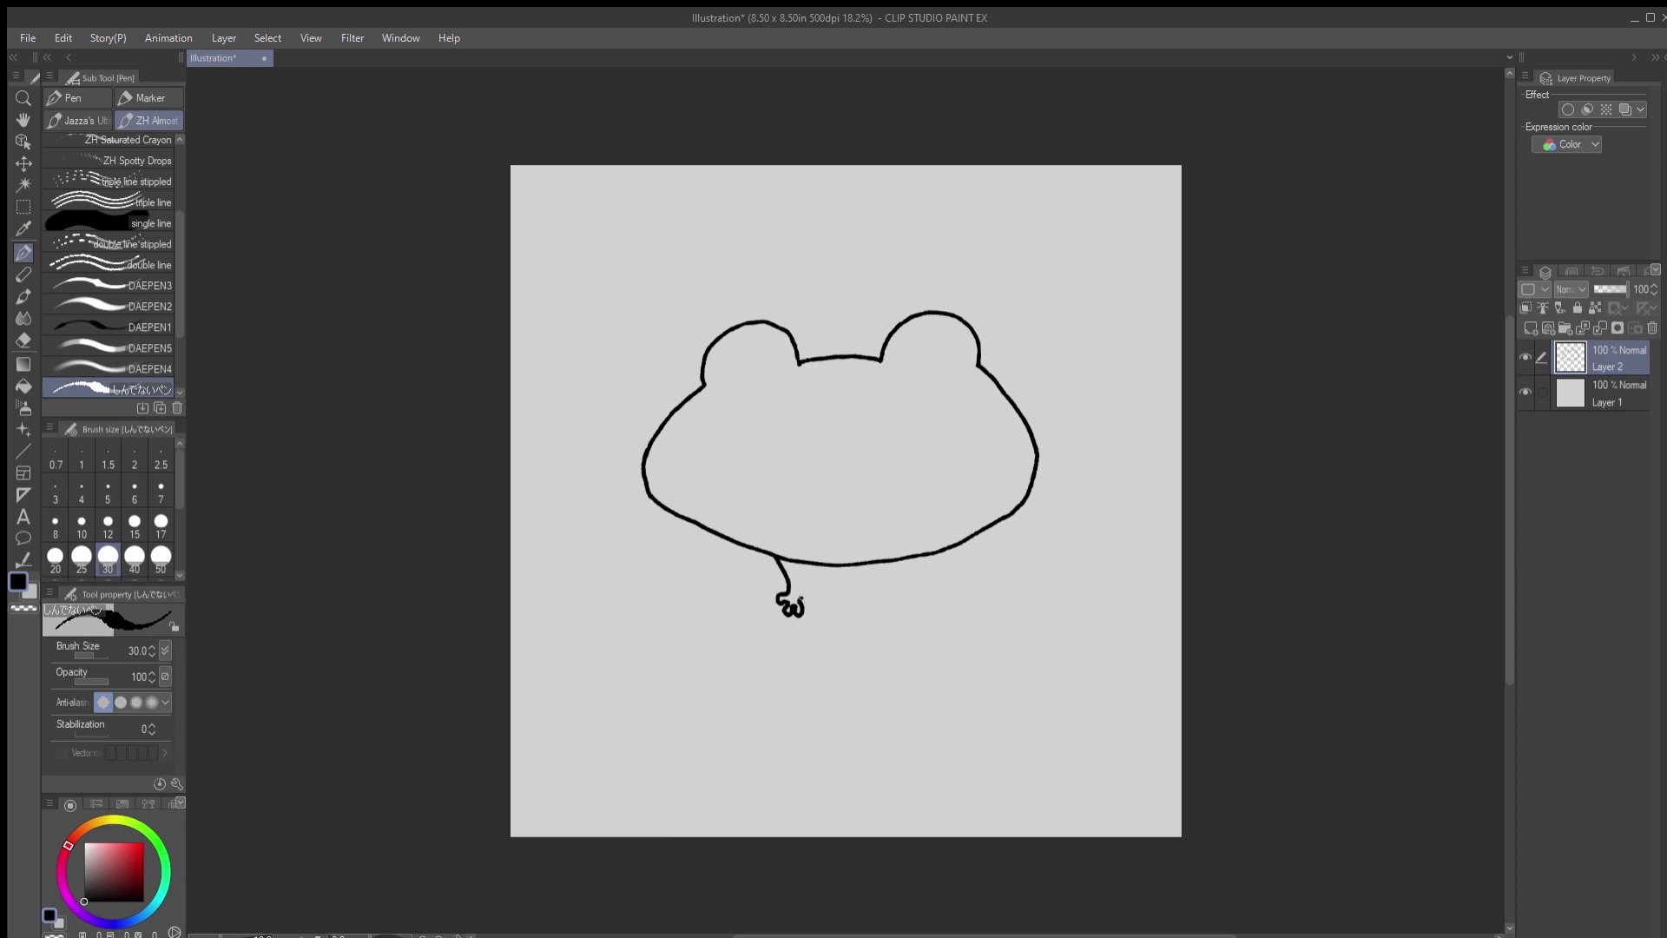
pyautogui.moveTo(869, 563); pyautogui.dragTo(885, 596)
pyautogui.hotkey('ctrl', 'z')
pyautogui.hotkey('ctrl', 'z')
# On a new layer, draw a bent hind leg with a webbed foot on each side of the body.
pyautogui.hotkey('ctrl', 'shift', 'n')
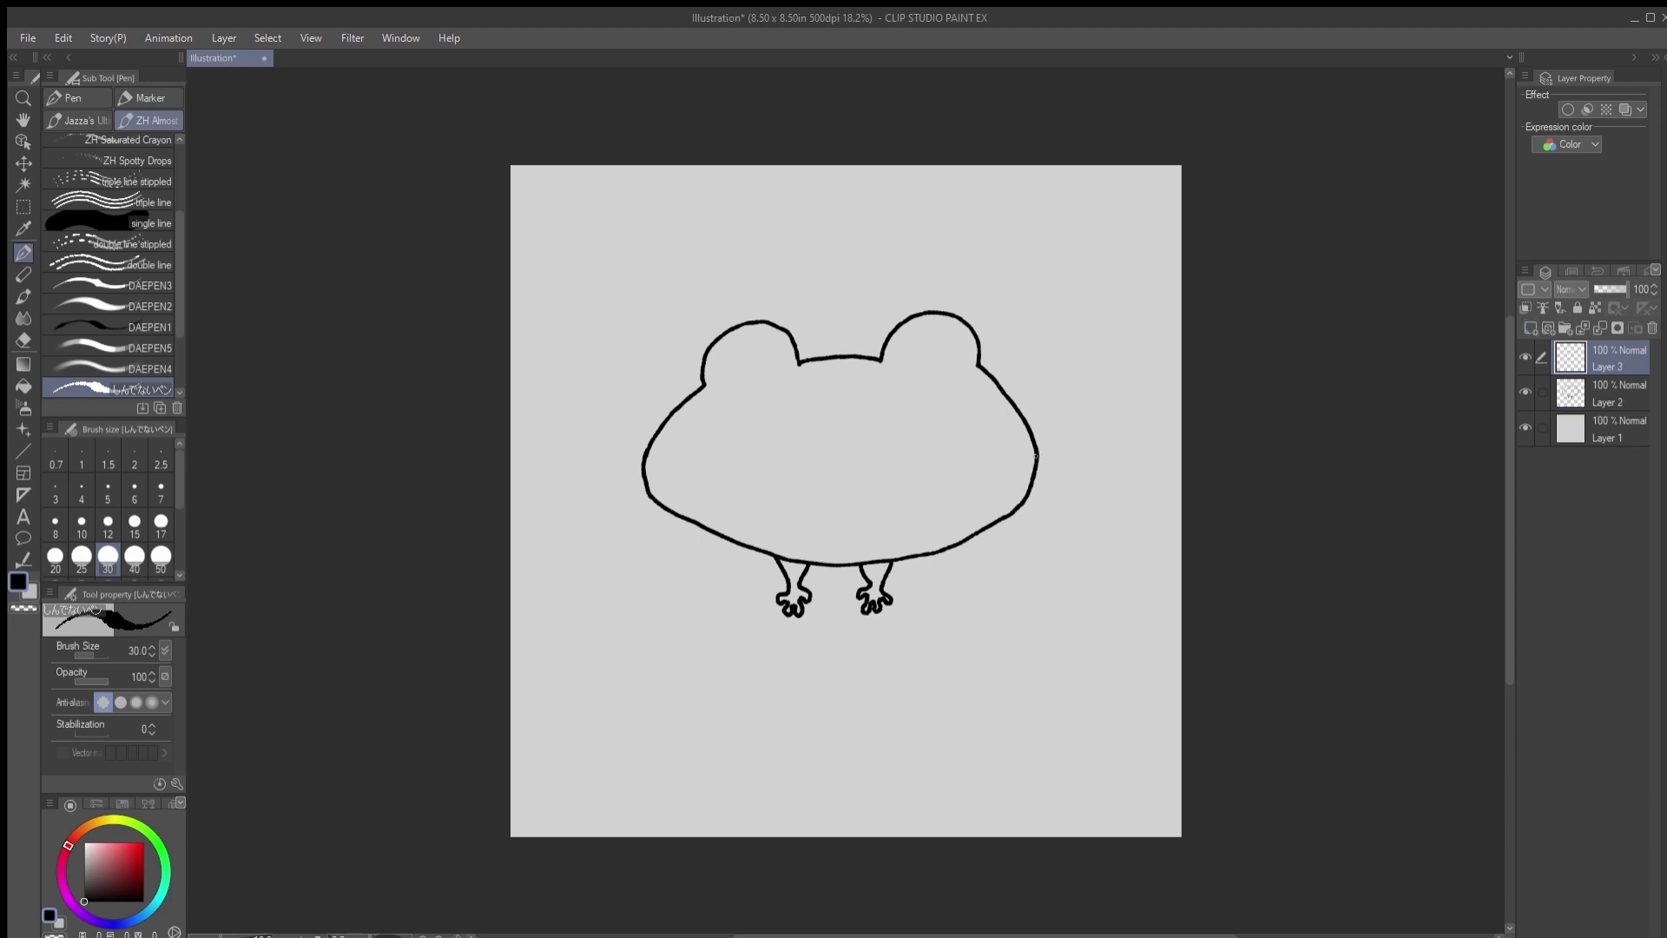
pyautogui.moveTo(1020, 410)
pyautogui.mouseDown()
pyautogui.moveTo(1094, 415)
pyautogui.moveTo(1052, 548)
pyautogui.moveTo(1006, 575)
pyautogui.moveTo(1056, 594)
pyautogui.moveTo(1019, 594)
pyautogui.moveTo(1036, 609)
pyautogui.moveTo(996, 626)
pyautogui.moveTo(952, 586)
pyautogui.mouseUp()
pyautogui.moveTo(672, 410)
pyautogui.mouseDown()
pyautogui.moveTo(626, 373)
pyautogui.moveTo(574, 461)
pyautogui.moveTo(642, 582)
pyautogui.moveTo(603, 608)
pyautogui.moveTo(628, 602)
pyautogui.moveTo(622, 630)
pyautogui.moveTo(663, 629)
pyautogui.moveTo(688, 558)
pyautogui.mouseUp()
pyautogui.press('e')
pyautogui.press('p')
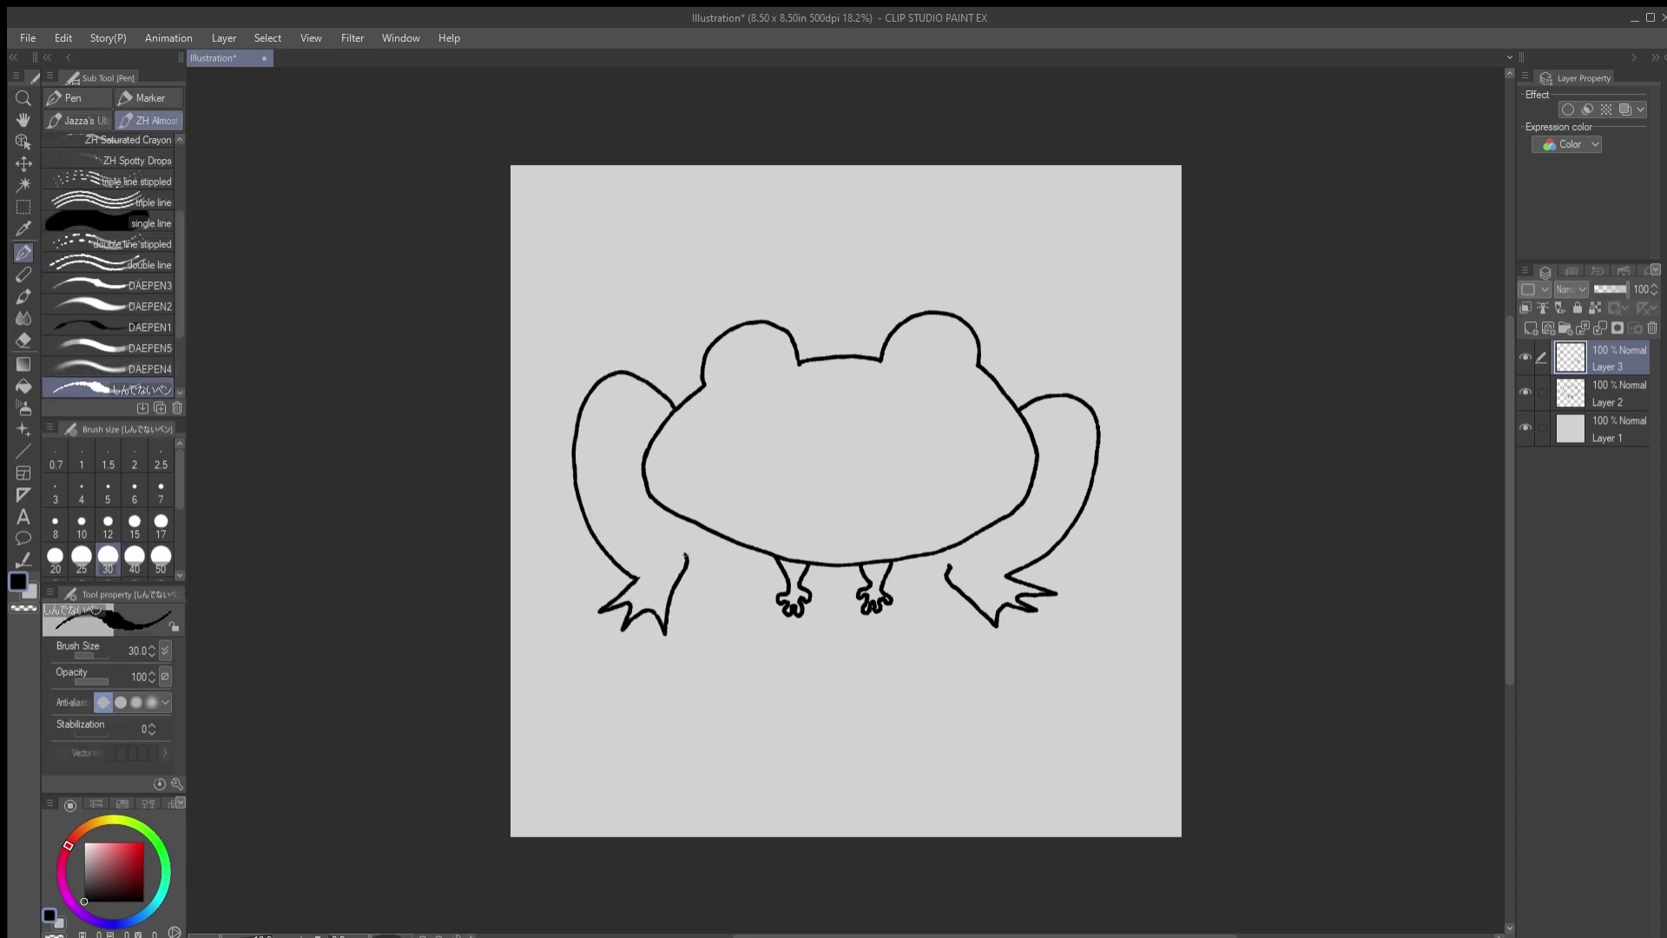
# Shift the hind legs slightly up and to the right, and extend their inner lines to the body outline.
pyautogui.press('k')
pyautogui.moveTo(1035, 716)
pyautogui.mouseDown()
pyautogui.moveTo(1045, 703)
pyautogui.moveTo(1049, 728)
pyautogui.moveTo(1042, 707)
pyautogui.mouseUp()
pyautogui.press('p')
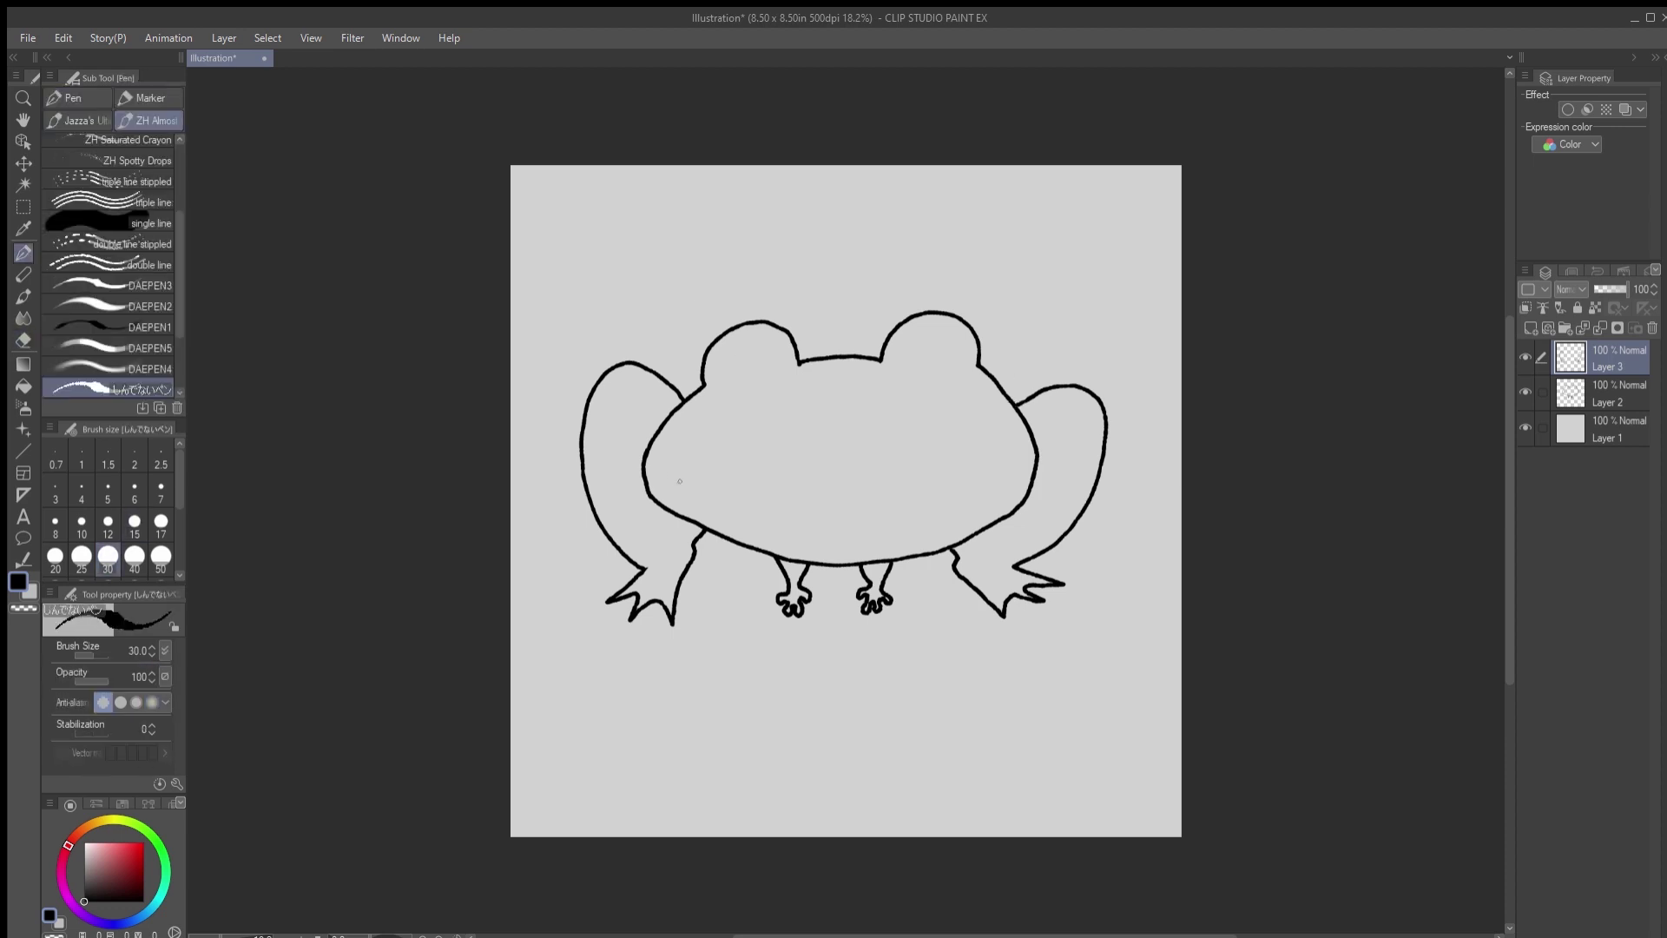
# Draw a wide mouth with short end ticks and a round eye inside each eye bump.
pyautogui.moveTo(1004, 470); pyautogui.dragTo(671, 477)
pyautogui.moveTo(912, 333)
pyautogui.mouseDown()
pyautogui.moveTo(917, 396)
pyautogui.moveTo(966, 365)
pyautogui.moveTo(927, 327)
pyautogui.mouseUp()
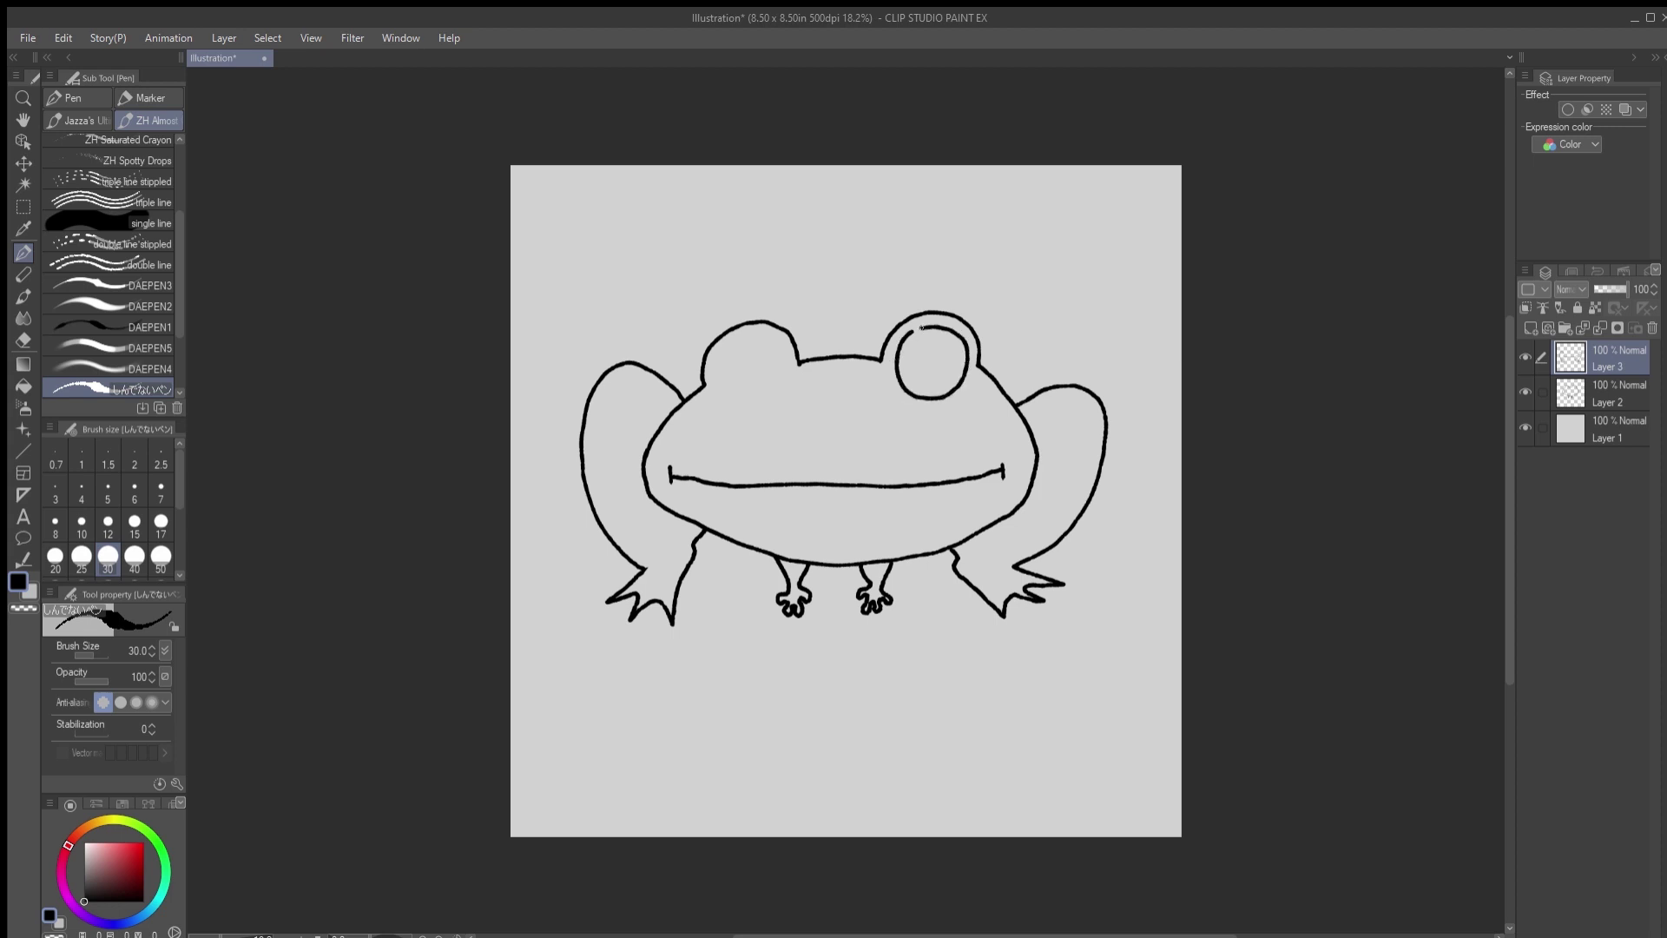
pyautogui.moveTo(729, 343)
pyautogui.mouseDown()
pyautogui.moveTo(733, 399)
pyautogui.moveTo(779, 386)
pyautogui.moveTo(776, 343)
pyautogui.moveTo(735, 336)
pyautogui.moveTo(762, 368)
pyautogui.mouseUp()
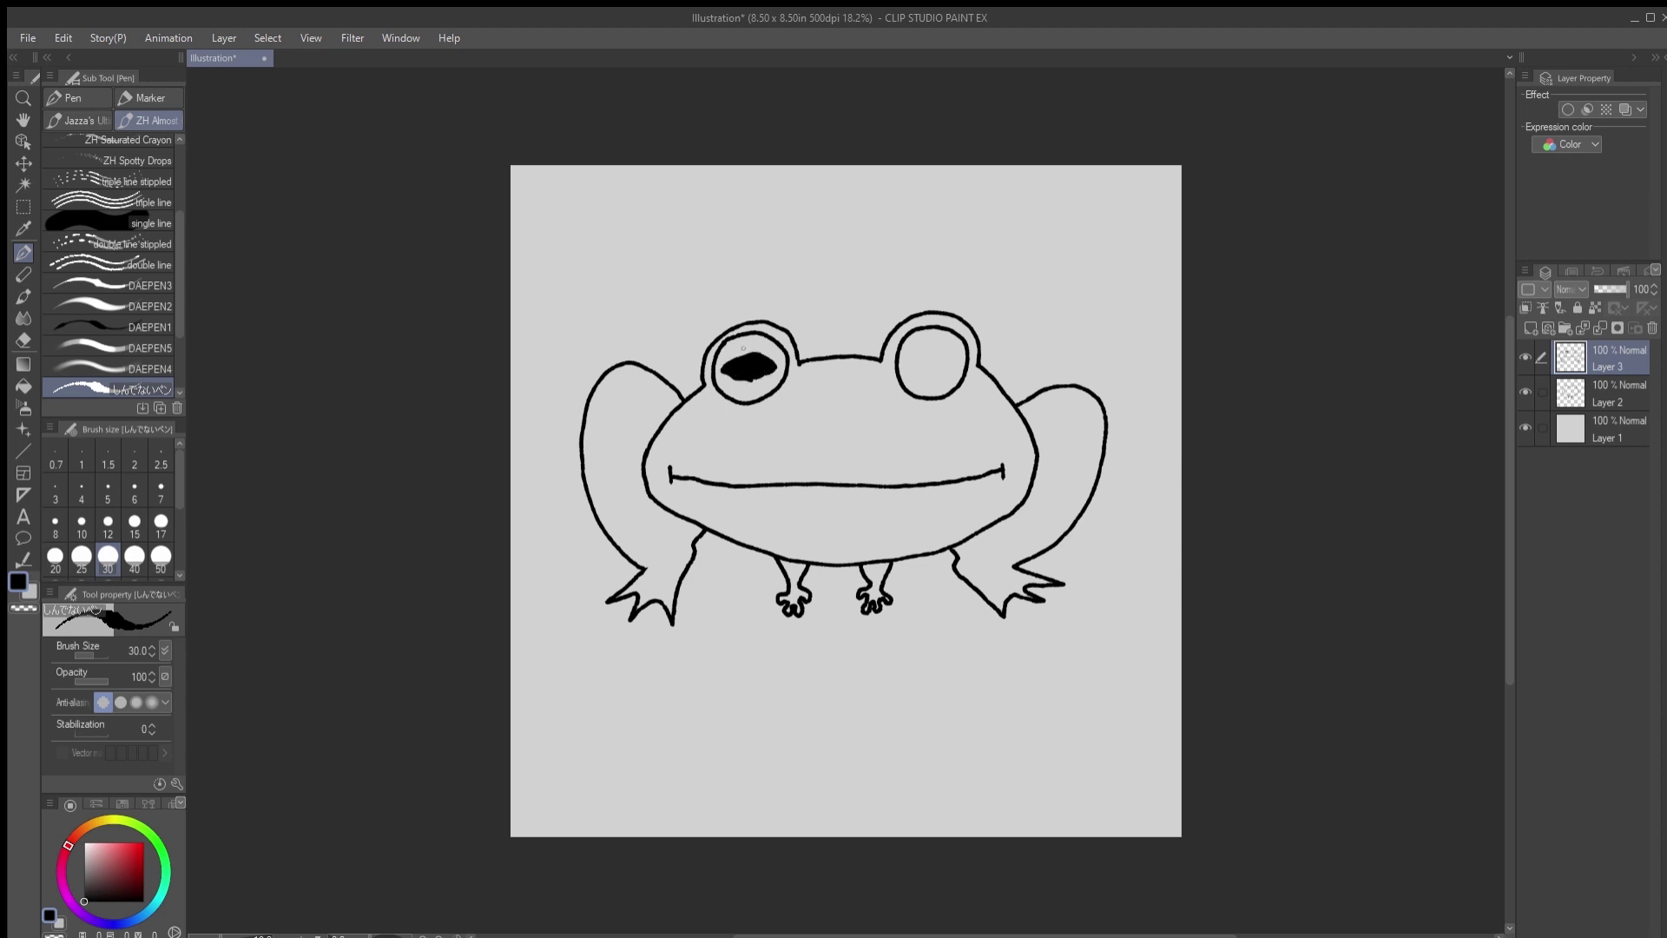
# Draw and fill a black, pointed oval pupil in each eye, cleaning up the edges.
pyautogui.press('e')
pyautogui.press('p')
pyautogui.press('e')
pyautogui.press('p')
pyautogui.moveTo(909, 366)
pyautogui.mouseDown()
pyautogui.moveTo(930, 357)
pyautogui.moveTo(912, 362)
pyautogui.mouseUp()
pyautogui.press('e')
pyautogui.press('p')
pyautogui.moveTo(955, 366)
pyautogui.mouseDown()
pyautogui.moveTo(916, 371)
pyautogui.moveTo(947, 367)
pyautogui.mouseUp()
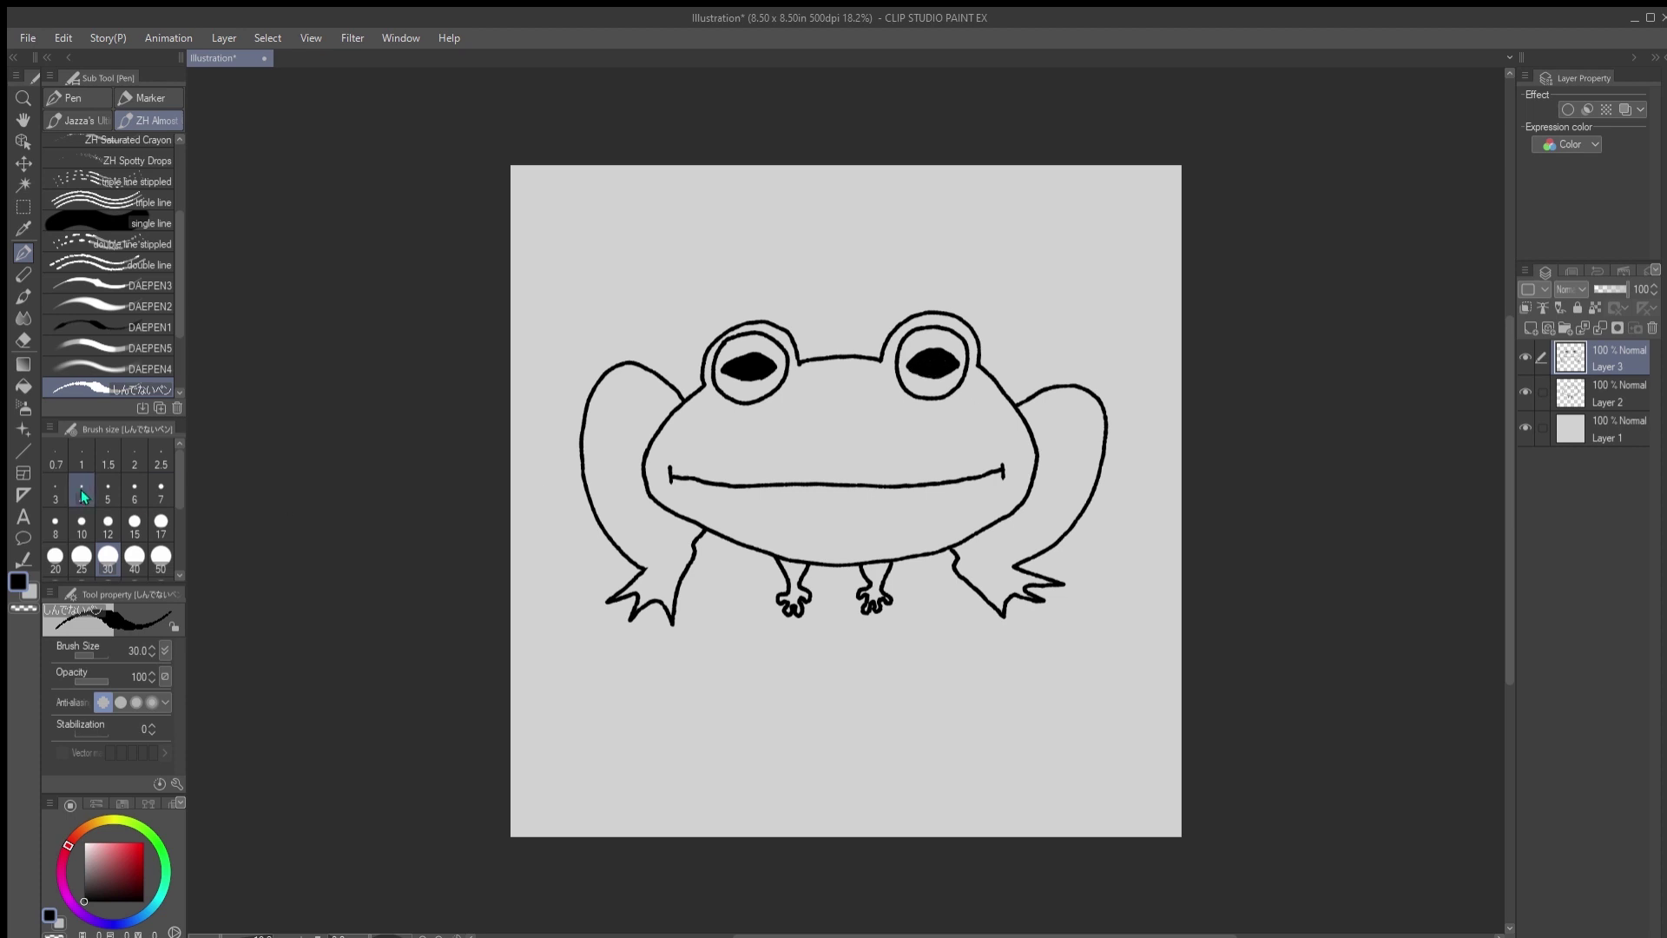
# Add the caption "I'm just hopping I don't croak" above the frog and enlarge it to span the frog's width.
pyautogui.press('t')
pyautogui.click(636, 287)
pyautogui.write("I'm just hopping I don't croak")
pyautogui.moveTo(692, 279); pyautogui.dragTo(1070, 195)
# Copy "I don't croak" from the caption, delete it there, and enlarge the remaining "I'm just hopping" above the frog.
pyautogui.moveTo(874, 251); pyautogui.dragTo(1098, 252)
pyautogui.hotkey('ctrl', 'c')
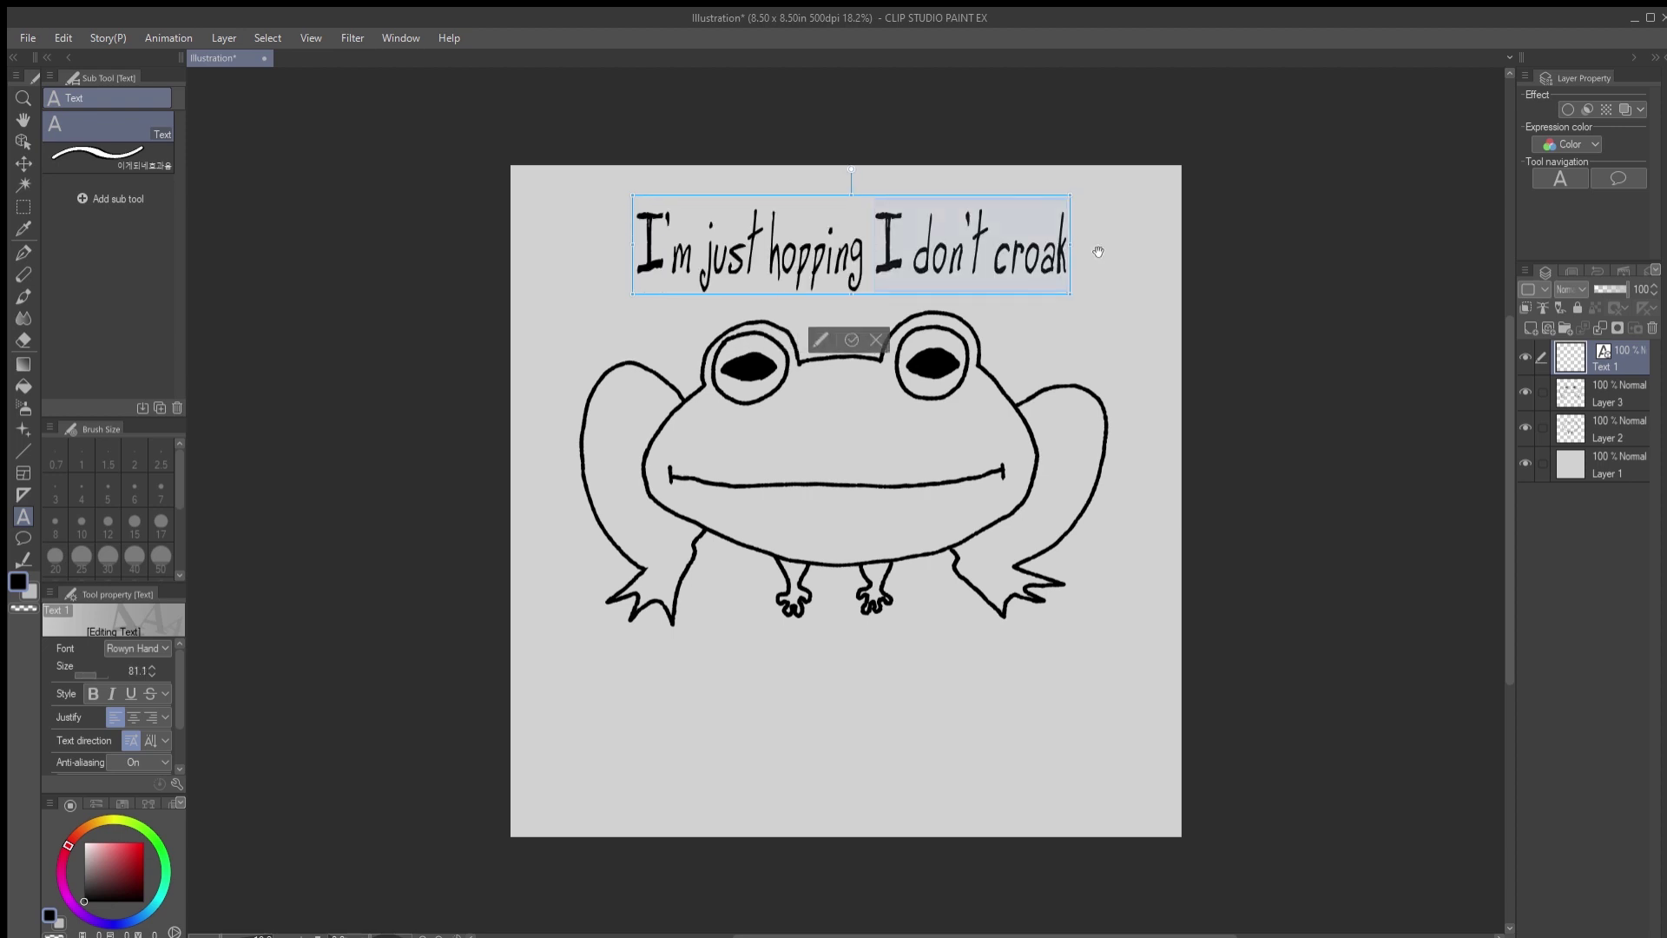
pyautogui.hotkey('ctrl', 'z')
pyautogui.moveTo(690, 280); pyautogui.dragTo(1044, 200)
pyautogui.press('Delete')
pyautogui.press('Delete')
pyautogui.press('Delete')
pyautogui.press('Delete')
pyautogui.press('Delete')
pyautogui.press('Delete')
pyautogui.press('Delete')
pyautogui.press('Delete')
pyautogui.press('Delete')
pyautogui.press('Delete')
pyautogui.press('Delete')
pyautogui.press('Delete')
pyautogui.press('Delete')
pyautogui.press('Delete')
pyautogui.moveTo(856, 247); pyautogui.dragTo(1000, 190)
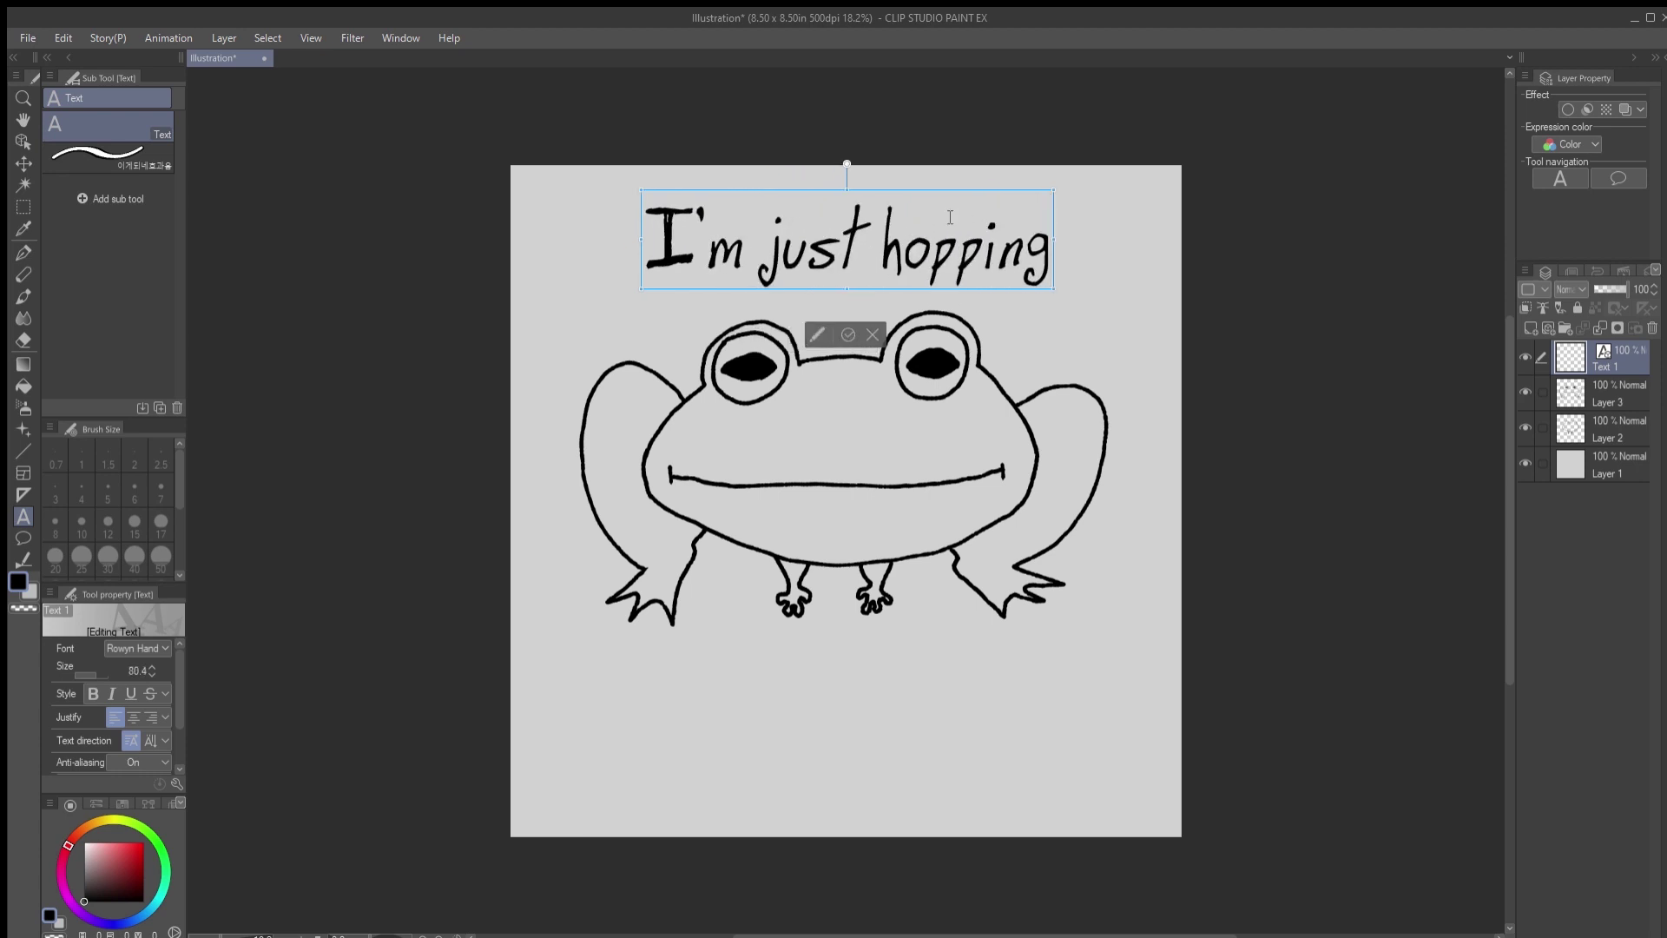
pyautogui.click(840, 335)
# Paste "I don't croak" as a separate text below the frog and enlarge it.
pyautogui.click(662, 732)
pyautogui.hotkey('ctrl', 'v')
pyautogui.moveTo(849, 733); pyautogui.dragTo(1029, 682)
pyautogui.moveTo(891, 685); pyautogui.dragTo(891, 678)
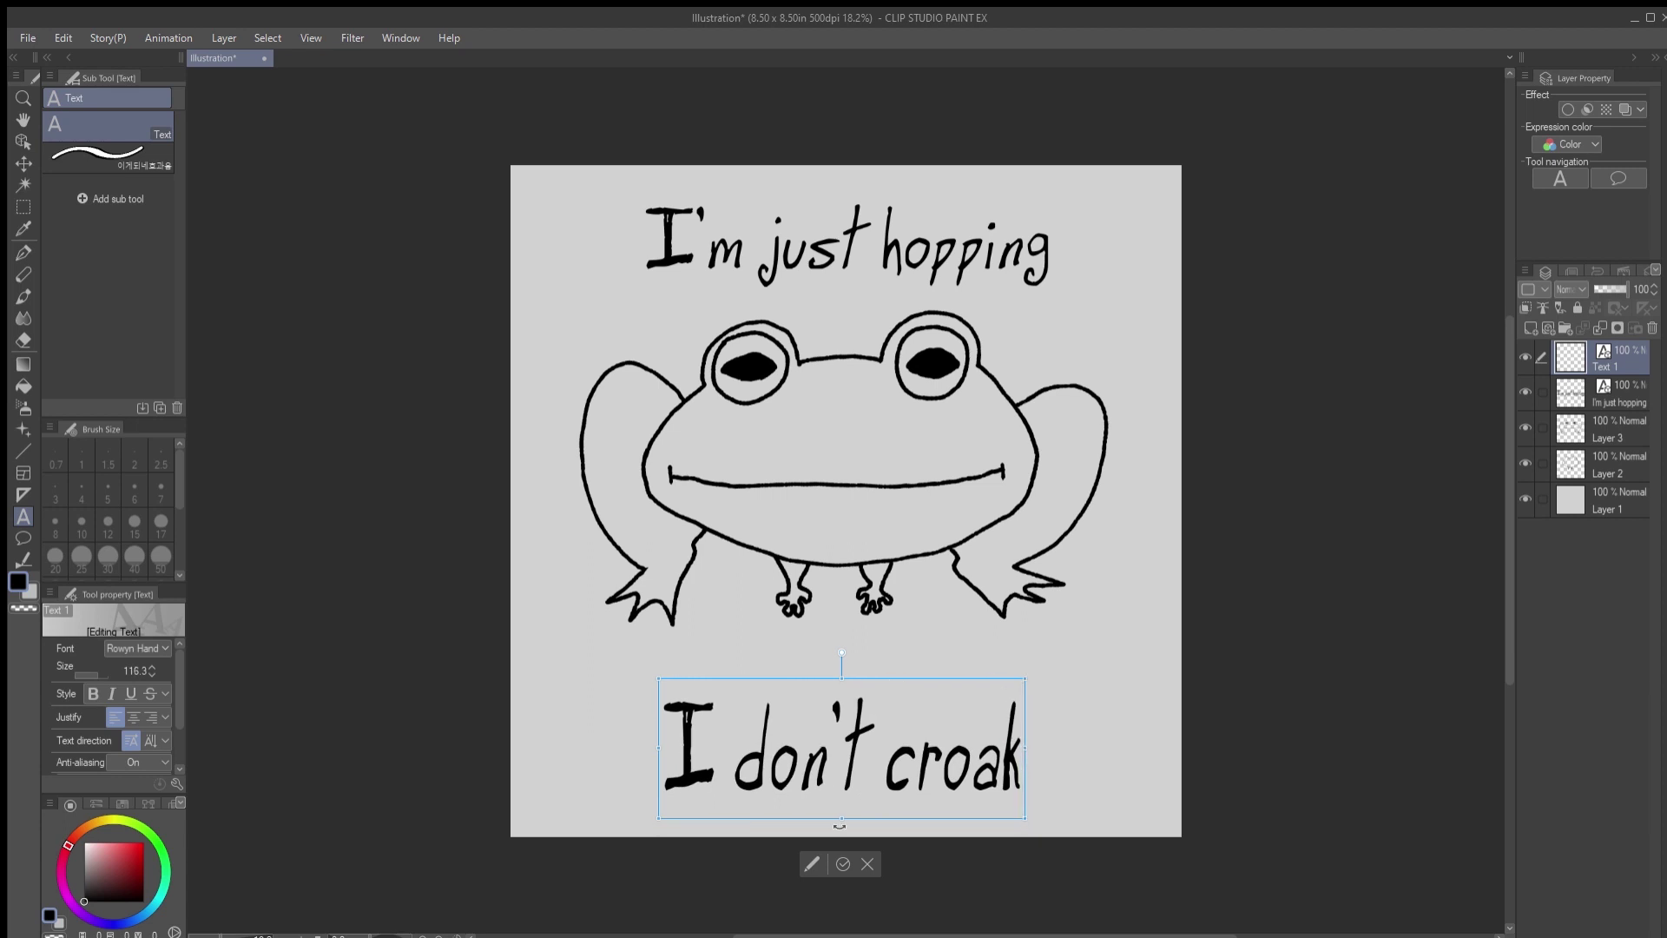
pyautogui.click(842, 864)
# Enlarge the "I'm just hopping" caption further and stretch it a little wider.
pyautogui.click(777, 249)
pyautogui.moveTo(641, 288); pyautogui.dragTo(615, 311)
pyautogui.moveTo(894, 187); pyautogui.dragTo(916, 189)
# Move the frog line art on Layer 2 and Layer 3 together slightly down and to the right.
pyautogui.click(1614, 469)
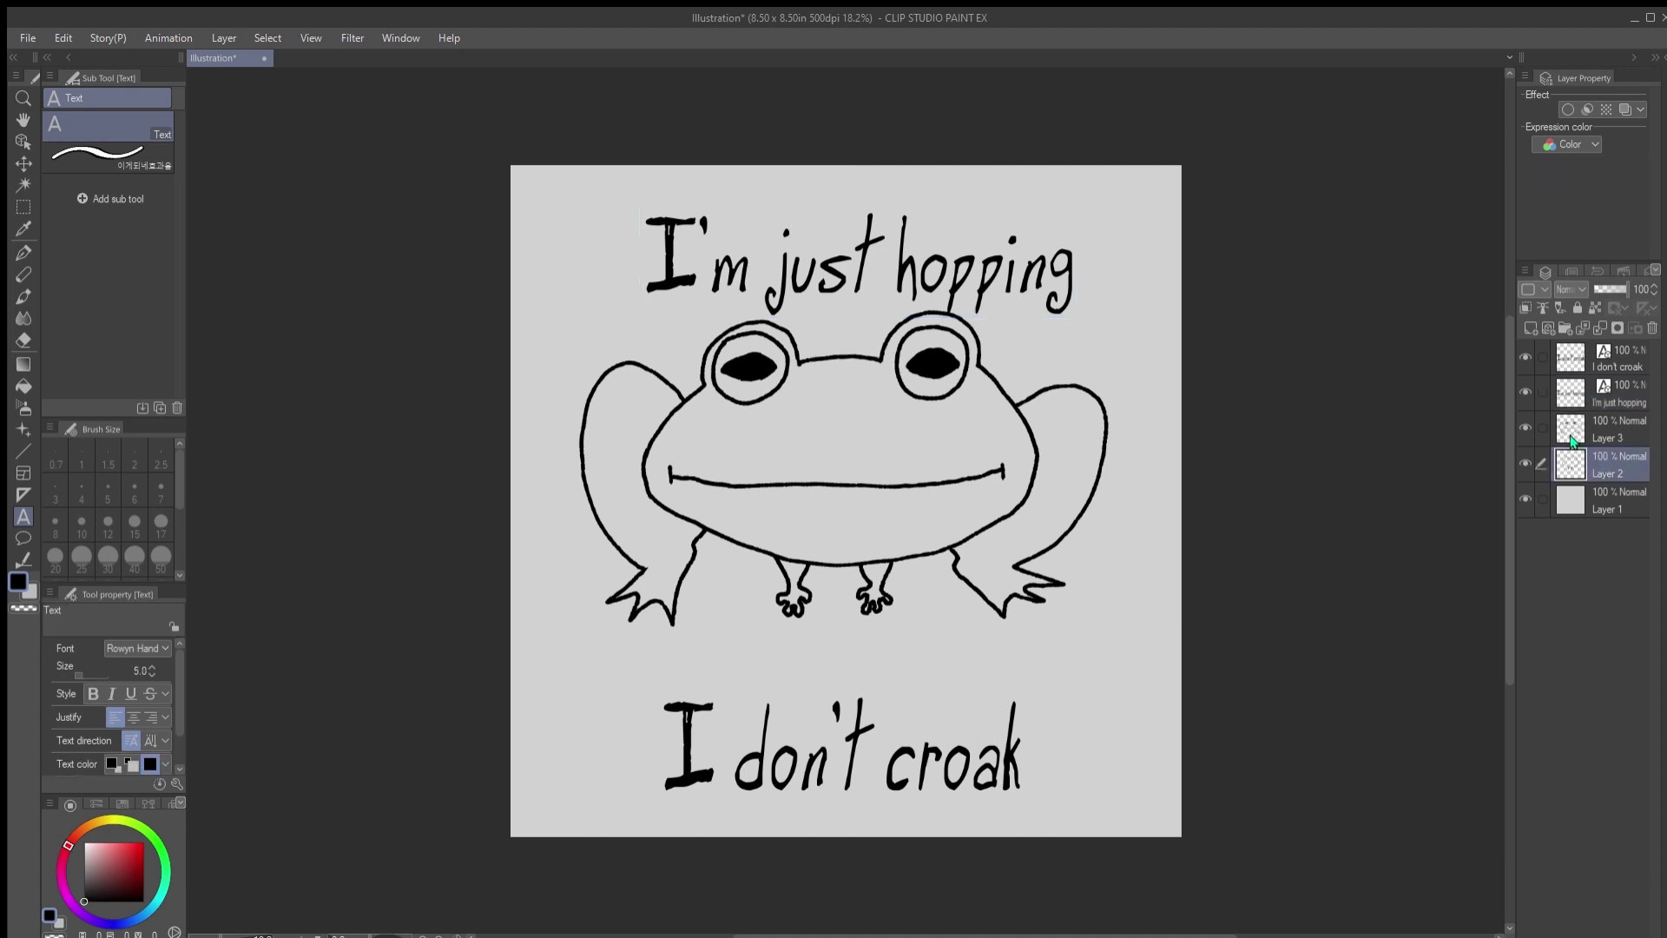
pyautogui.click(27, 167)
pyautogui.moveTo(993, 516); pyautogui.dragTo(1008, 544)
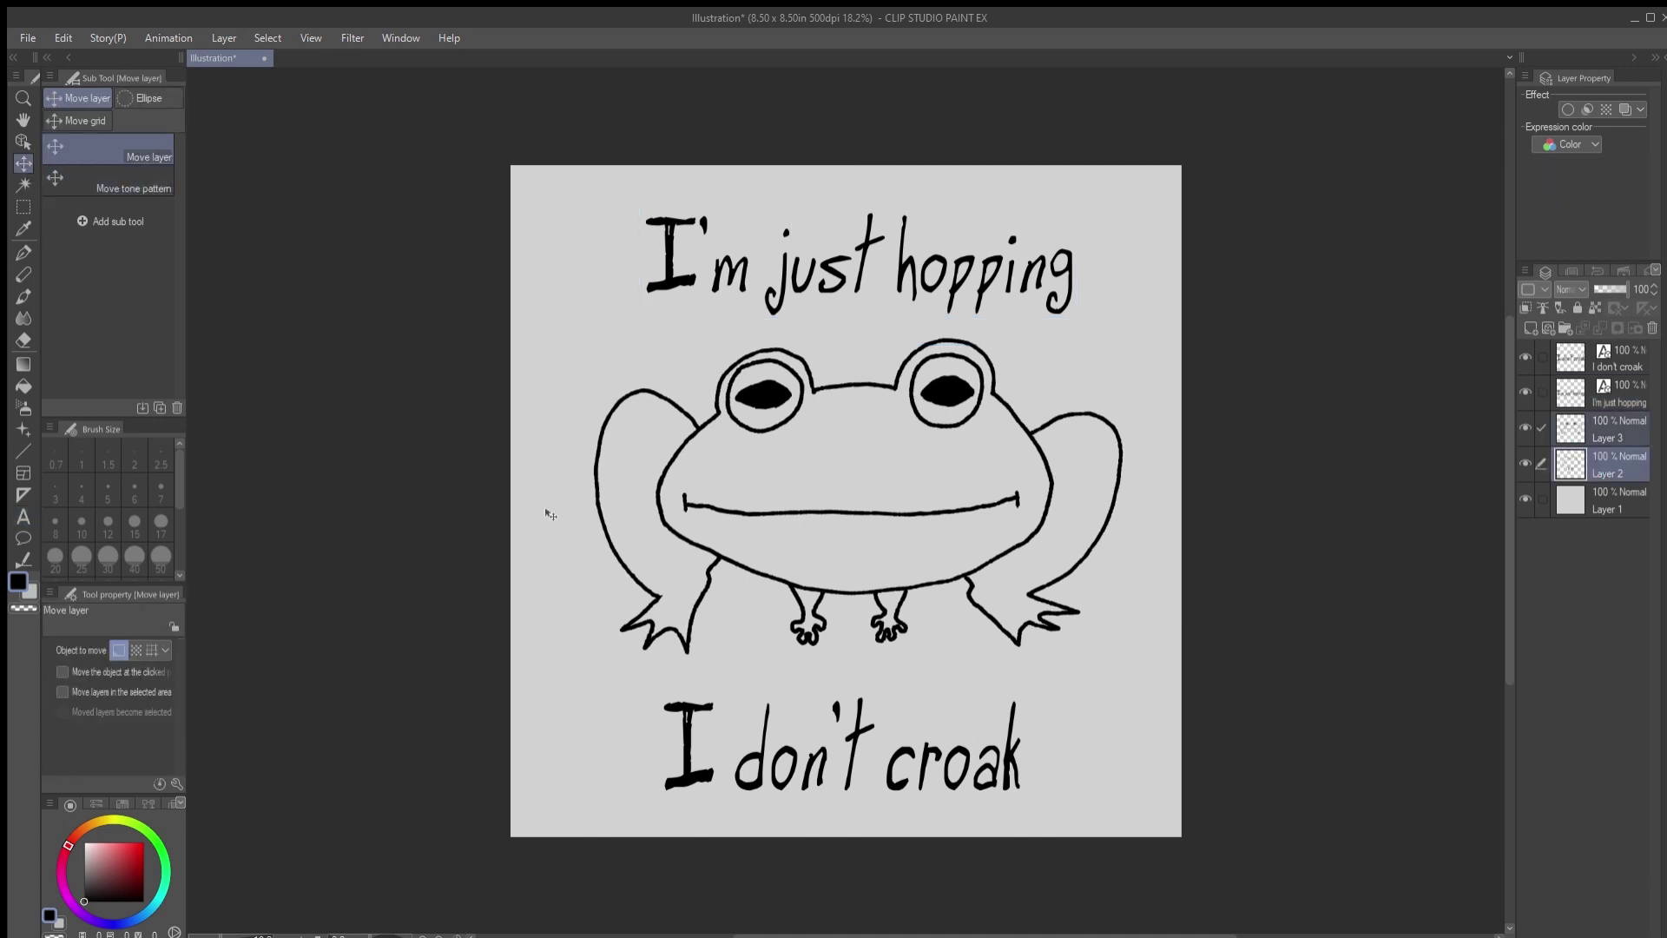
# On a new layer, add two nostrils above the mouth and draw a rounded belly with a curved upper edge below it.
pyautogui.hotkey('ctrl', 'shift', 'n')
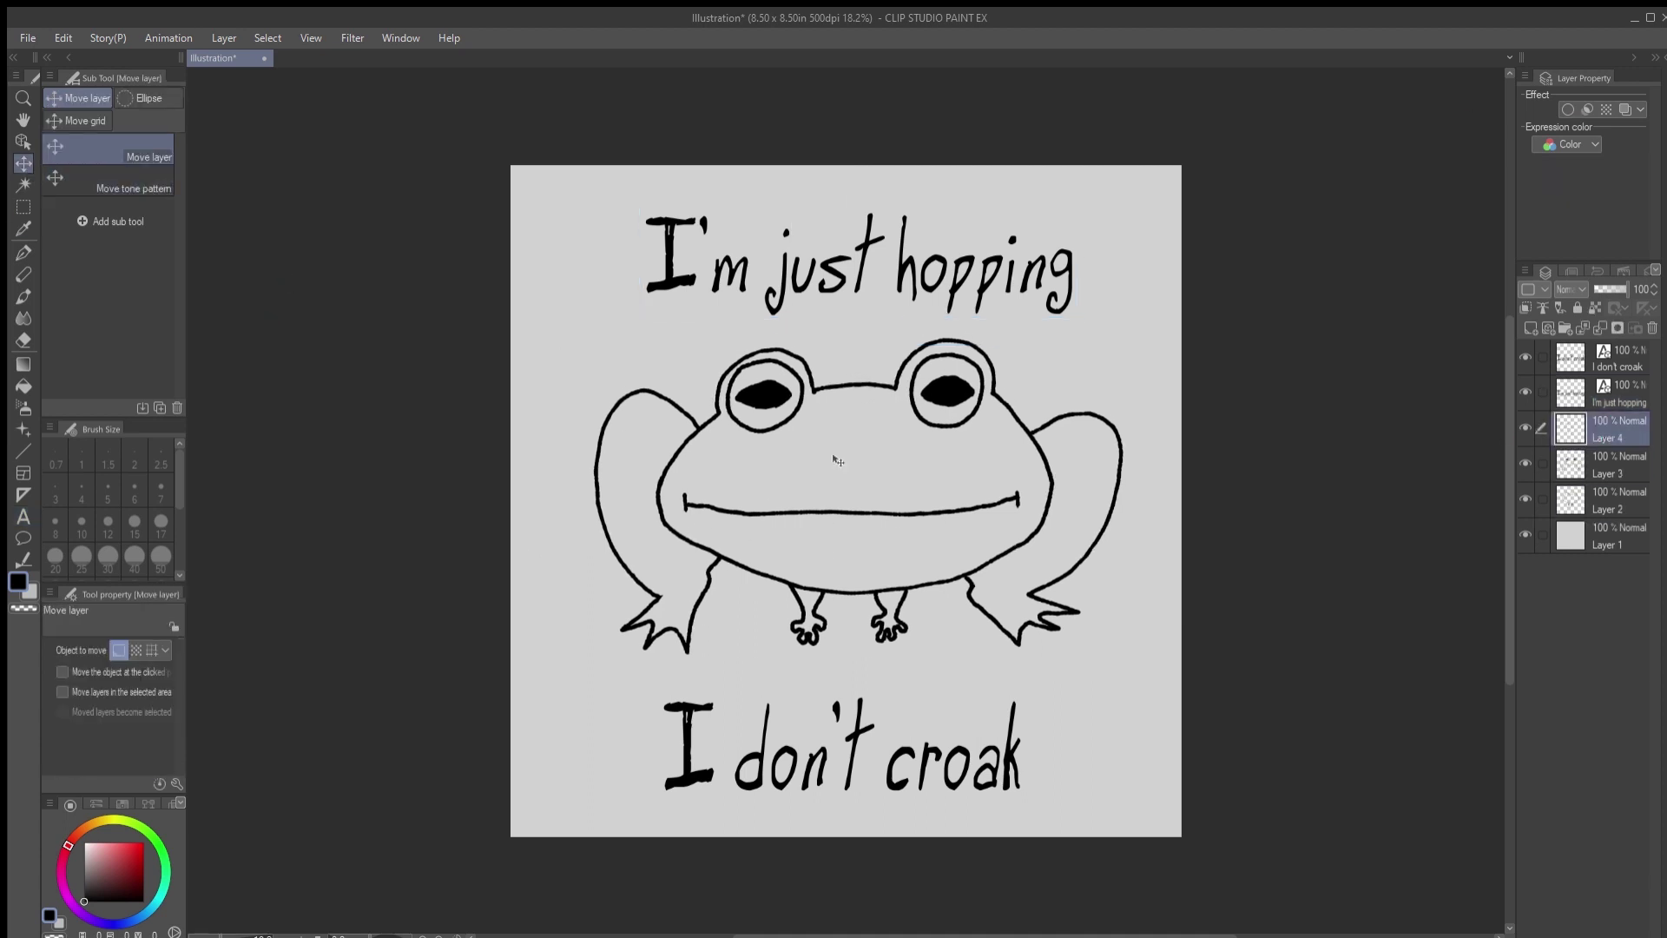
pyautogui.press('p')
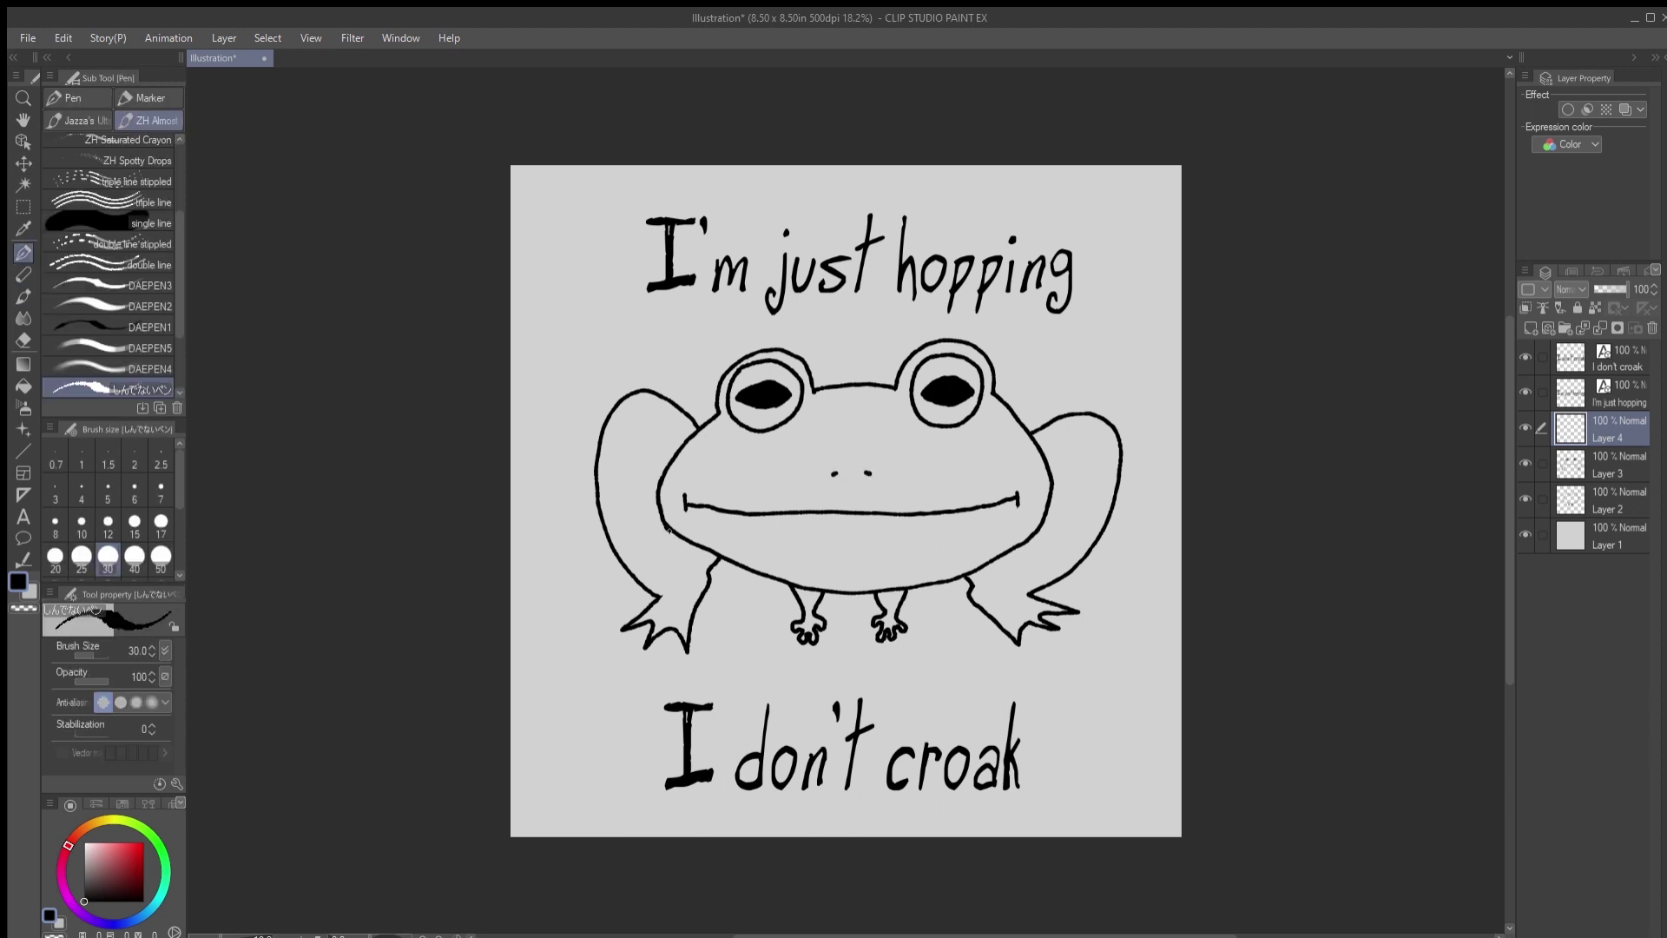
pyautogui.moveTo(745, 564)
pyautogui.mouseDown()
pyautogui.moveTo(959, 570)
pyautogui.moveTo(1024, 543)
pyautogui.moveTo(910, 616)
pyautogui.moveTo(763, 620)
pyautogui.moveTo(789, 627)
pyautogui.moveTo(680, 537)
pyautogui.moveTo(701, 570)
pyautogui.moveTo(718, 566)
pyautogui.moveTo(692, 545)
pyautogui.mouseUp()
pyautogui.press('e')
pyautogui.press('p')
pyautogui.press('e')
pyautogui.press('p')
pyautogui.press('e')
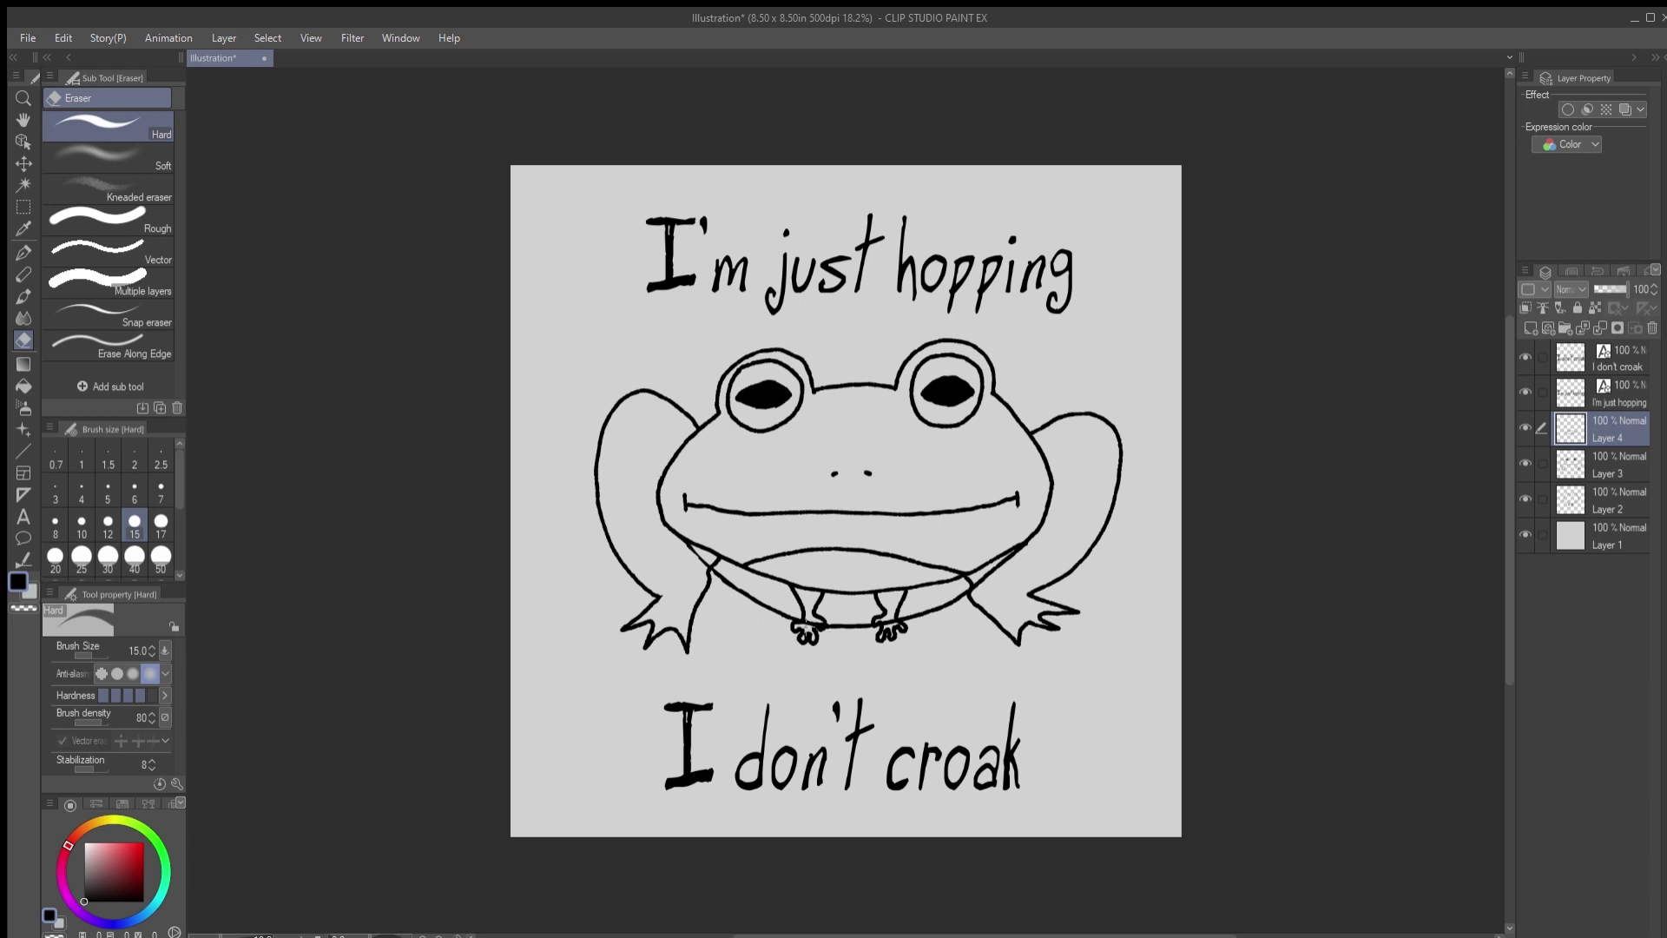
pyautogui.press('p')
pyautogui.press('e')
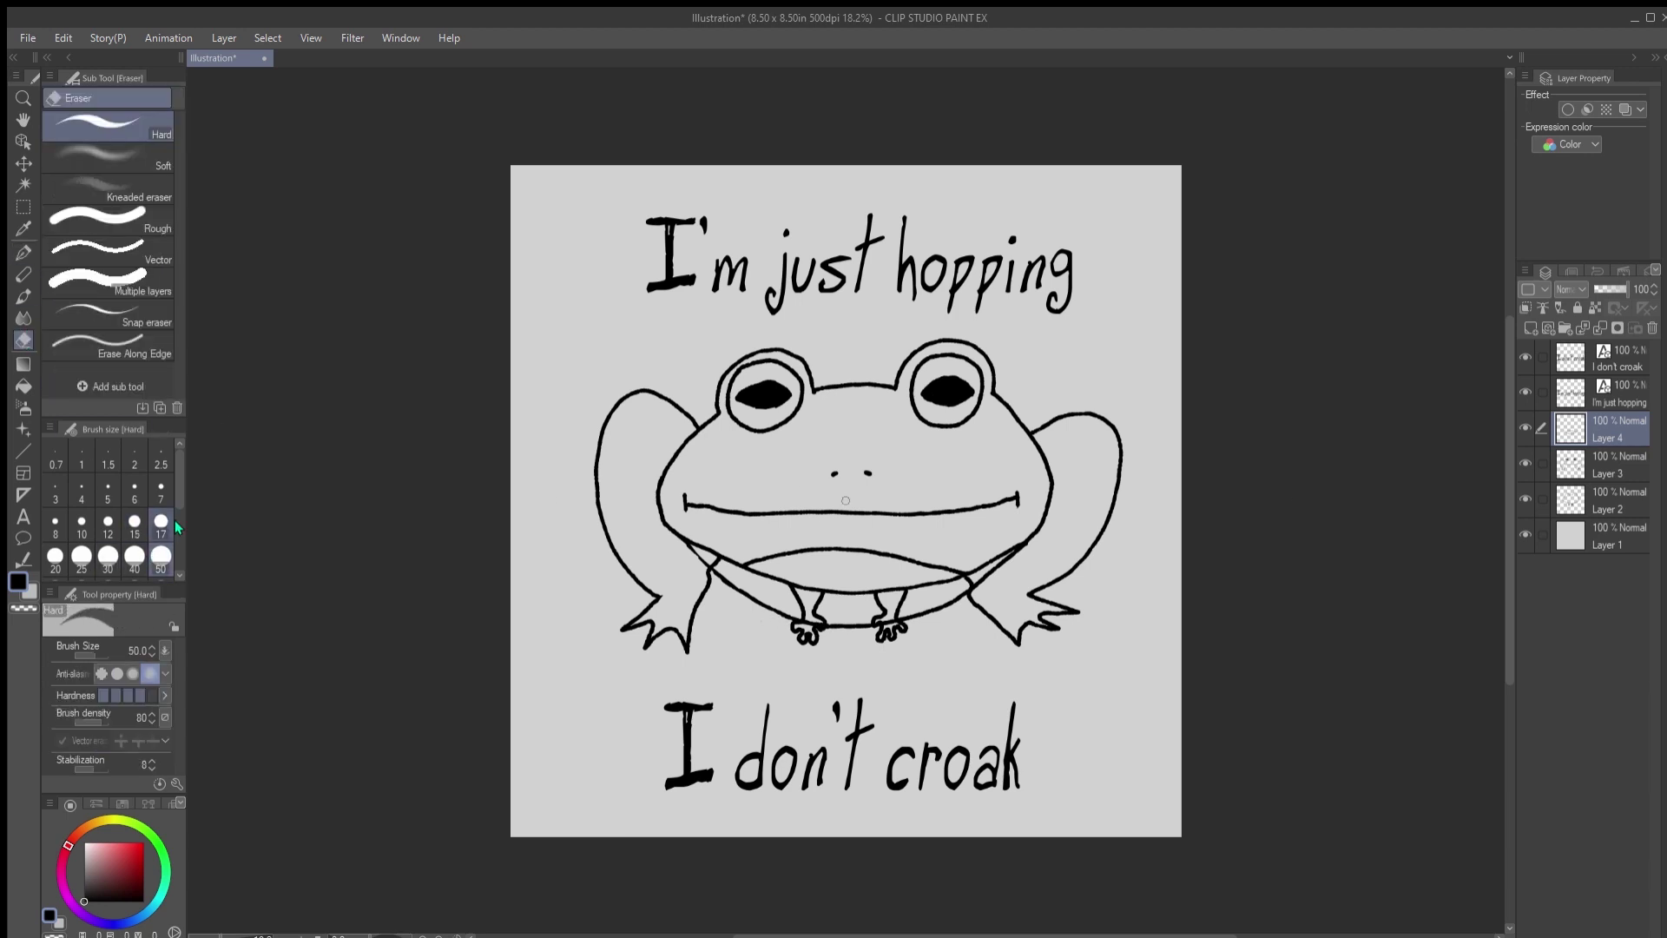
# Replace the belly's upper curve with a wider arc reaching both hind legs.
pyautogui.hotkey('ctrl', 'z')
pyautogui.moveTo(967, 574)
pyautogui.mouseDown()
pyautogui.moveTo(865, 549)
pyautogui.moveTo(758, 556)
pyautogui.mouseUp()
pyautogui.press('p')
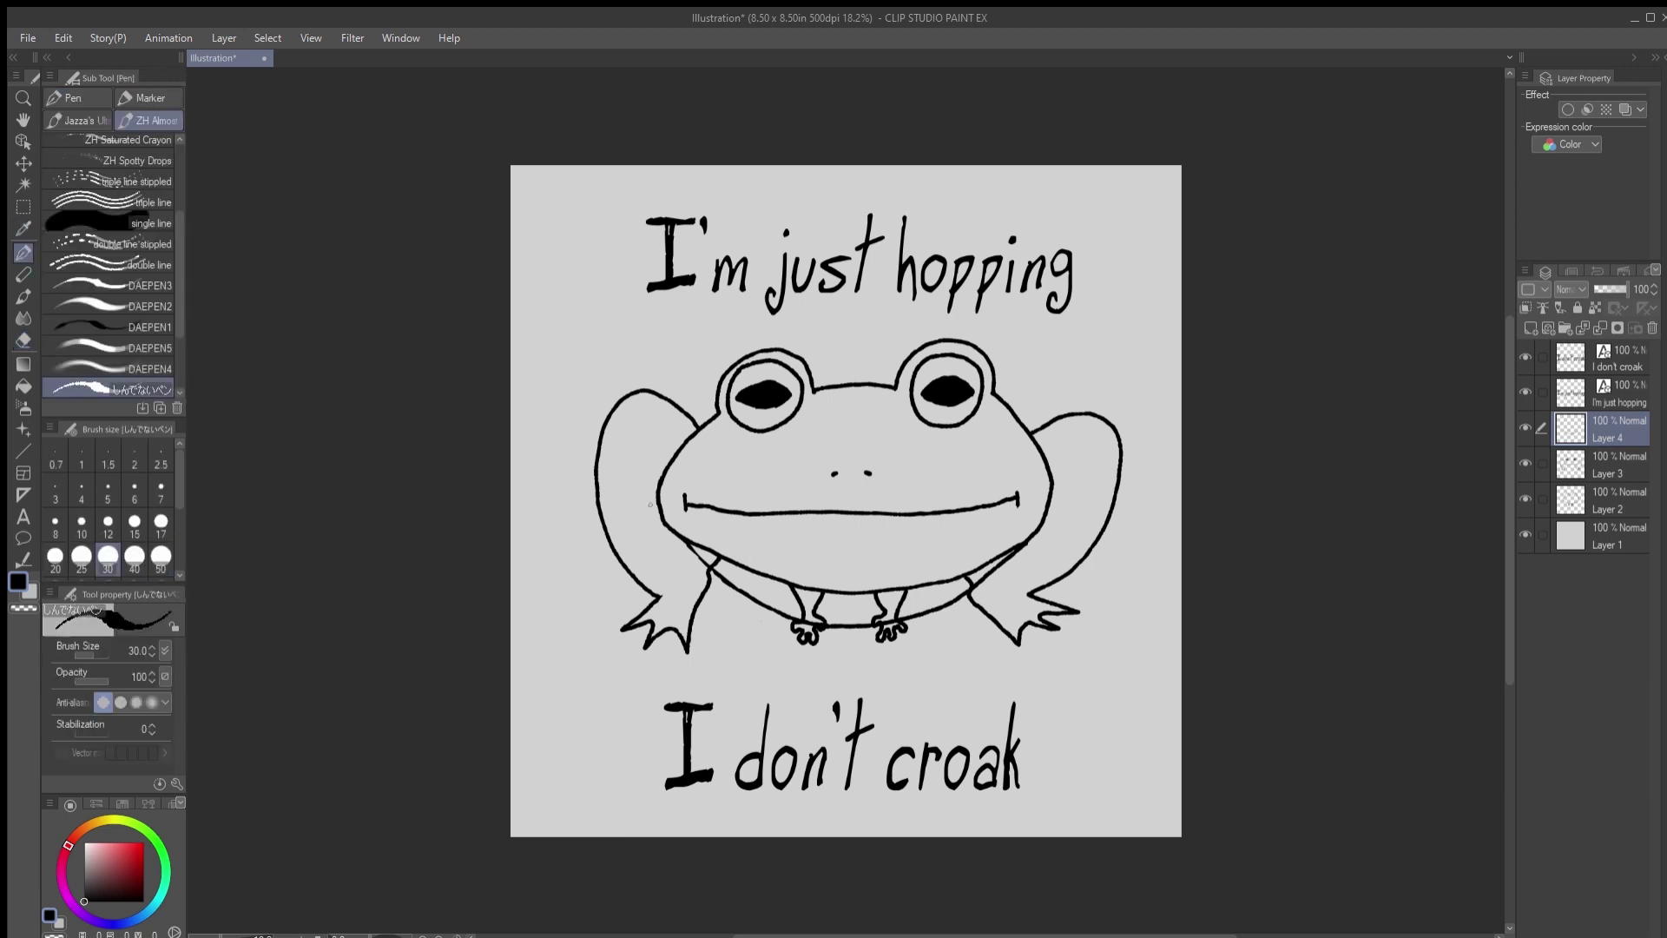
pyautogui.moveTo(989, 570)
pyautogui.mouseDown()
pyautogui.moveTo(950, 541)
pyautogui.moveTo(849, 528)
pyautogui.moveTo(718, 563)
pyautogui.mouseUp()
pyautogui.hotkey('ctrl', 'z')
pyautogui.moveTo(985, 579)
pyautogui.mouseDown()
pyautogui.moveTo(858, 546)
pyautogui.moveTo(727, 573)
pyautogui.mouseUp()
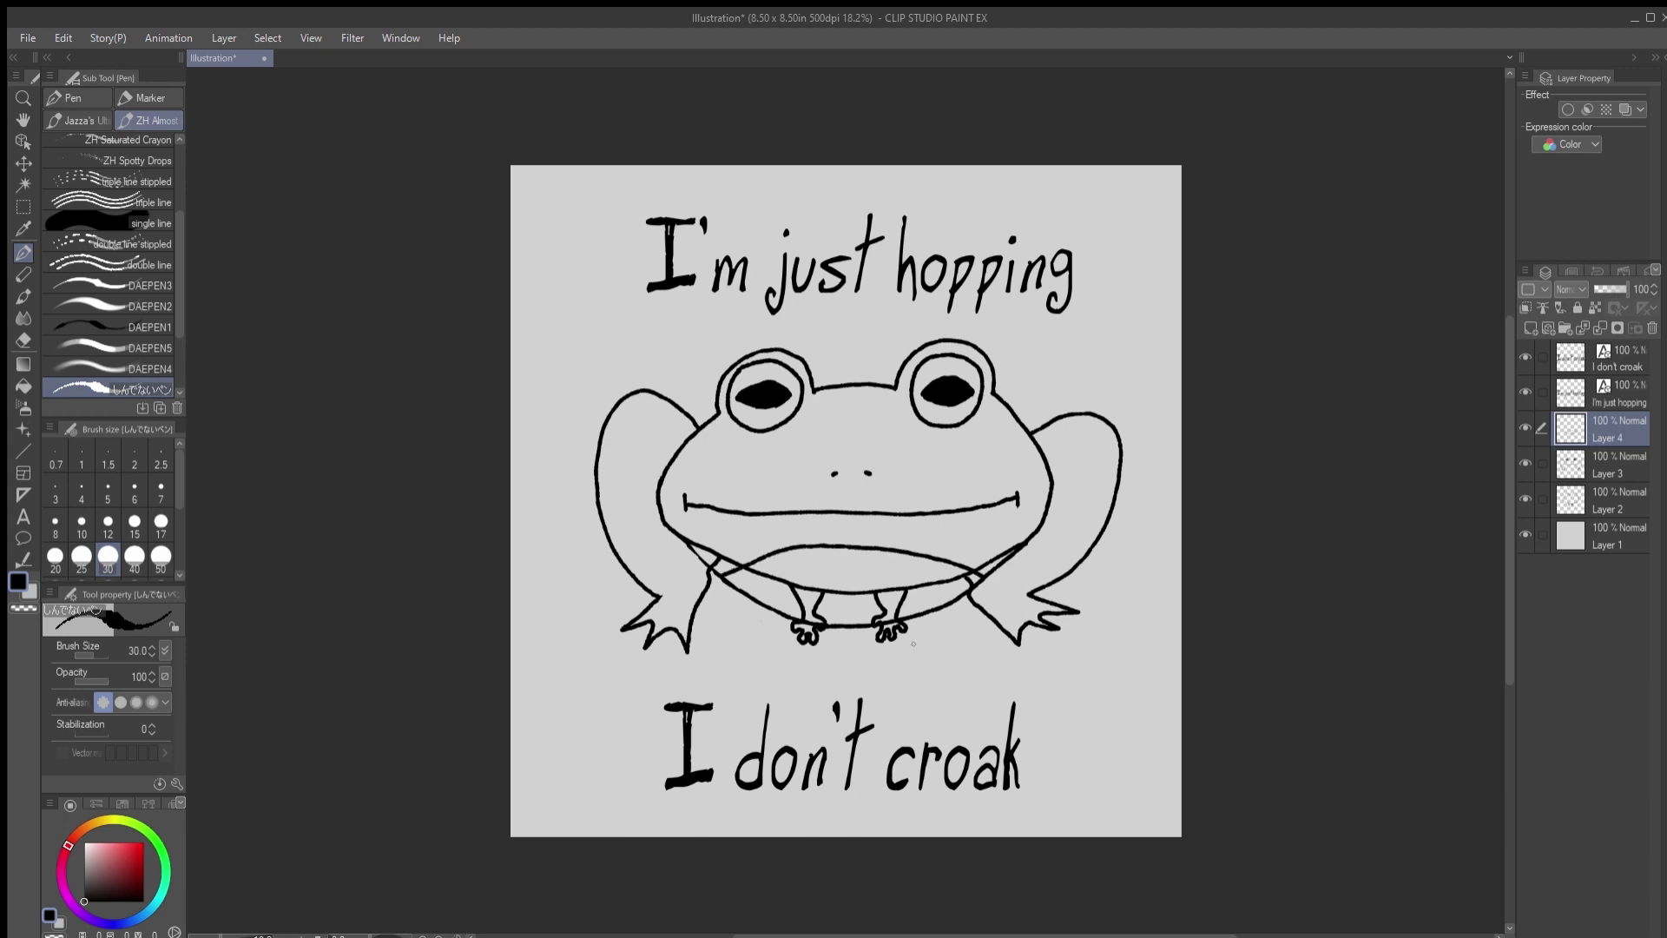
# Extend the lines of both front legs upward into the belly, cleaning up where they cross it.
pyautogui.press('e')
pyautogui.press('p')
pyautogui.click(1572, 465)
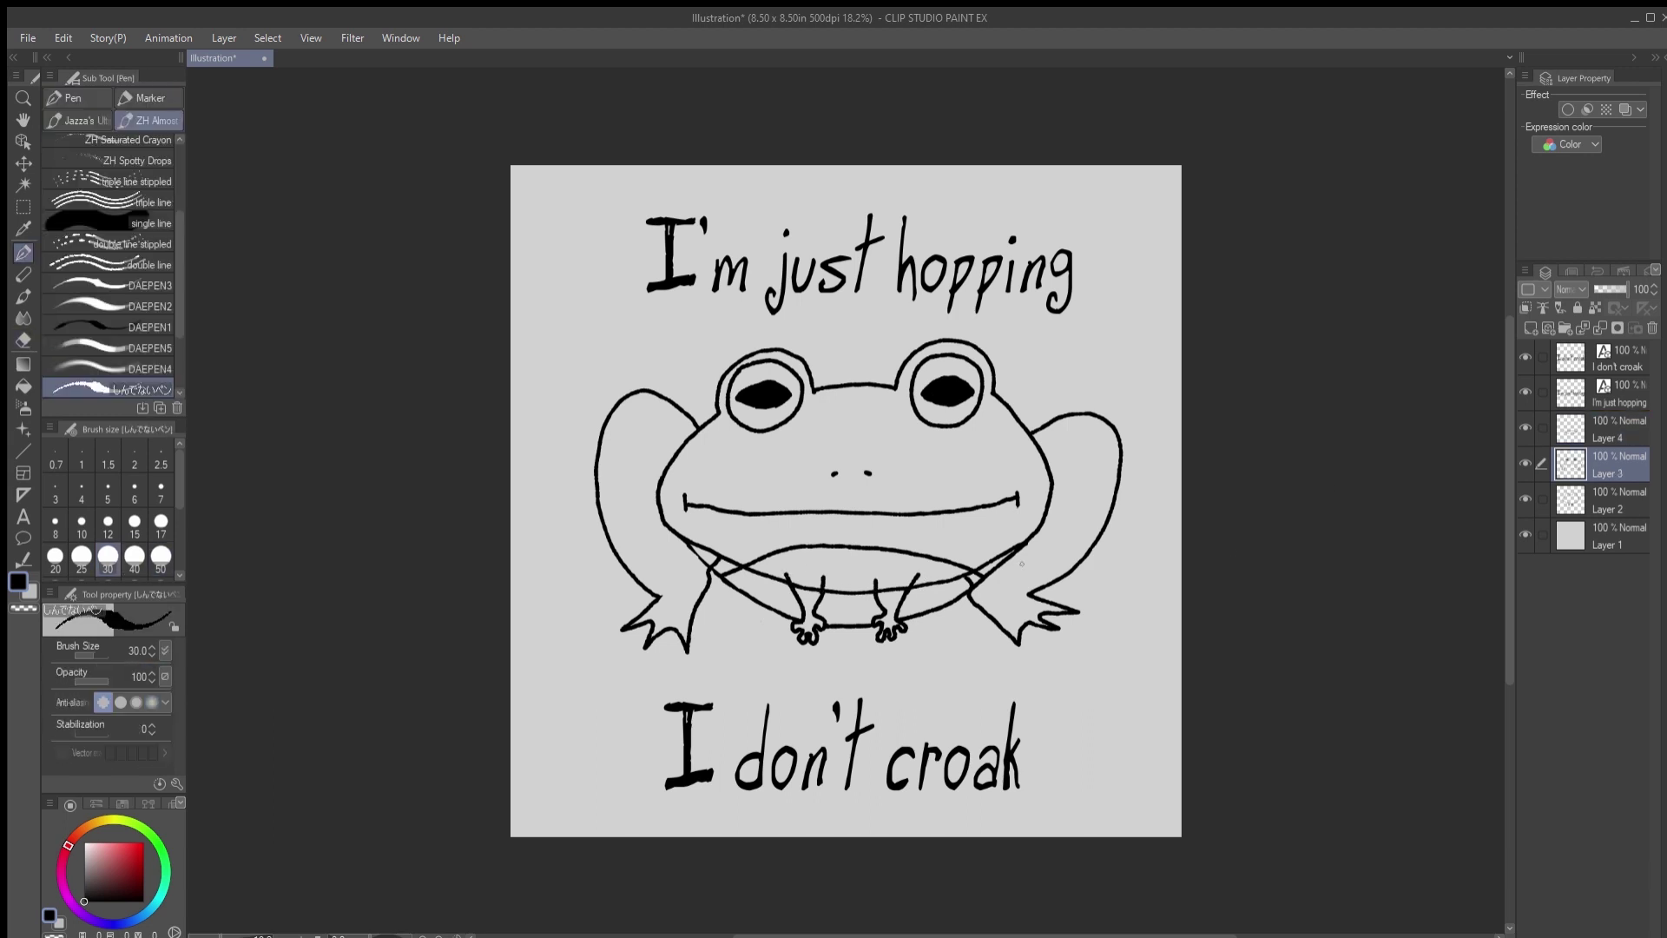
# Erase the original lower body outline on Layer 2 where it crosses the belly and front legs.
pyautogui.click(1554, 502)
pyautogui.press('e')
pyautogui.moveTo(972, 570)
pyautogui.mouseDown()
pyautogui.moveTo(797, 588)
pyautogui.moveTo(915, 583)
pyautogui.moveTo(904, 608)
pyautogui.moveTo(829, 590)
pyautogui.moveTo(967, 574)
pyautogui.mouseUp()
pyautogui.hotkey('ctrl', 'z')
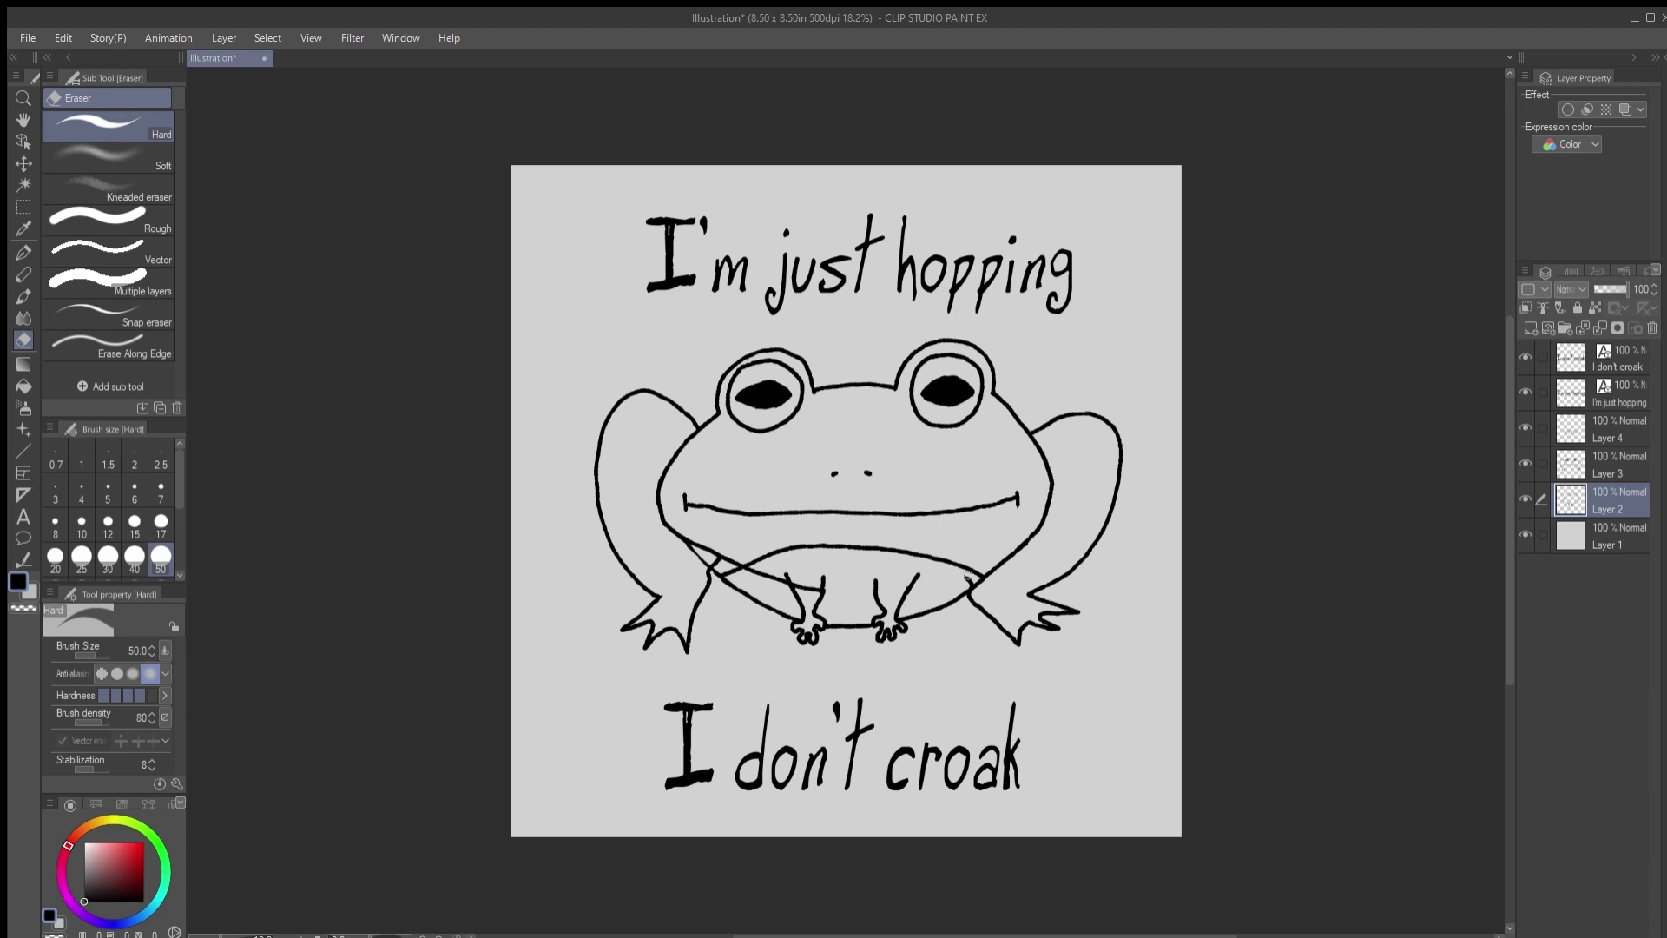
pyautogui.moveTo(766, 573); pyautogui.dragTo(685, 540)
pyautogui.press('p')
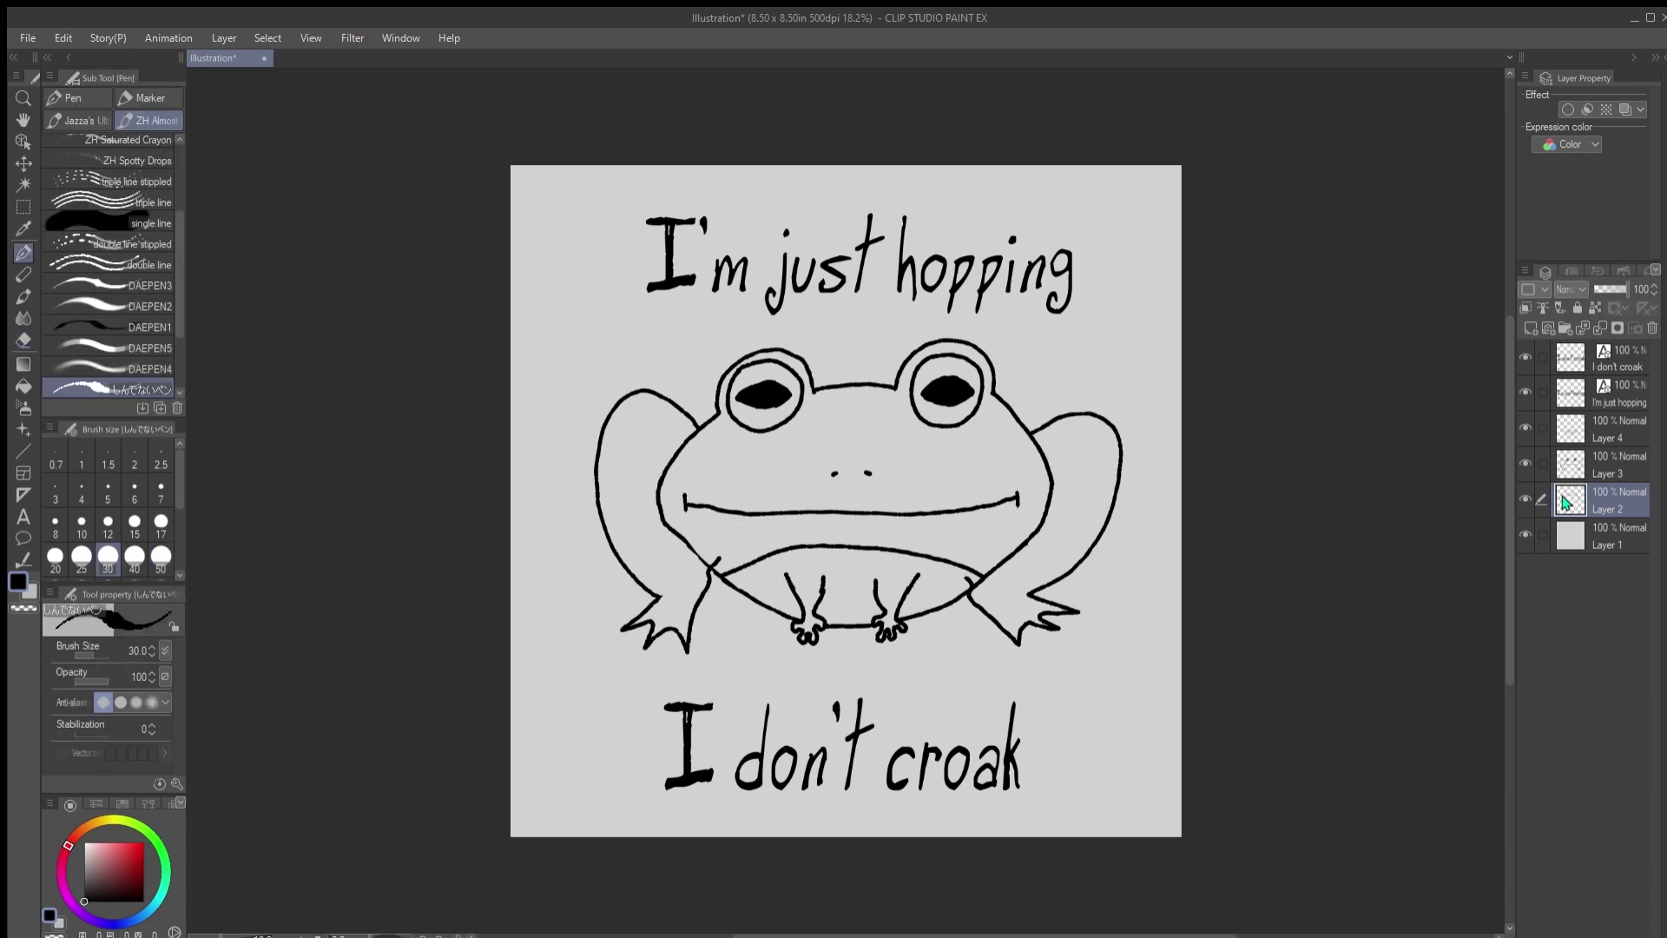
# Redraw the belly's bottom line slightly higher on Layer 4 and erase the lower version.
pyautogui.click(1570, 429)
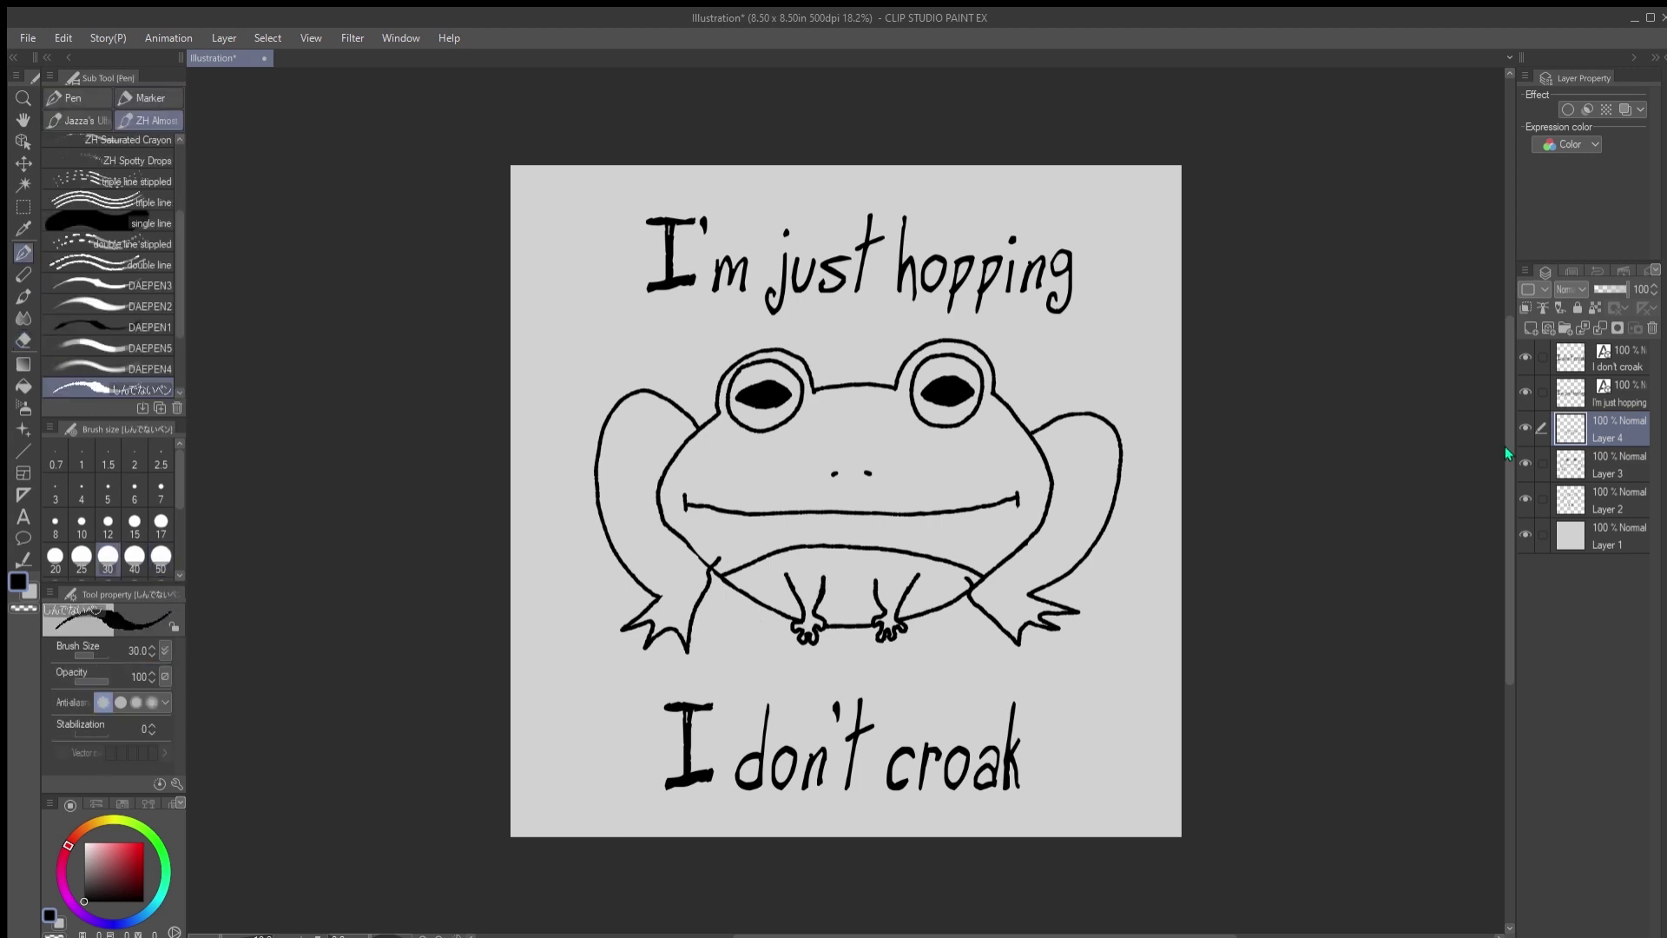
pyautogui.moveTo(959, 593)
pyautogui.mouseDown()
pyautogui.moveTo(791, 610)
pyautogui.moveTo(723, 578)
pyautogui.moveTo(815, 624)
pyautogui.moveTo(836, 619)
pyautogui.moveTo(774, 600)
pyautogui.moveTo(962, 590)
pyautogui.mouseUp()
pyautogui.hotkey('ctrl', 'z')
pyautogui.hotkey('ctrl', 'z')
pyautogui.moveTo(781, 605)
pyautogui.mouseDown()
pyautogui.moveTo(726, 582)
pyautogui.moveTo(784, 615)
pyautogui.moveTo(870, 627)
pyautogui.mouseUp()
pyautogui.press('e')
pyautogui.press('p')
pyautogui.press('e')
pyautogui.press('p')
pyautogui.press('e')
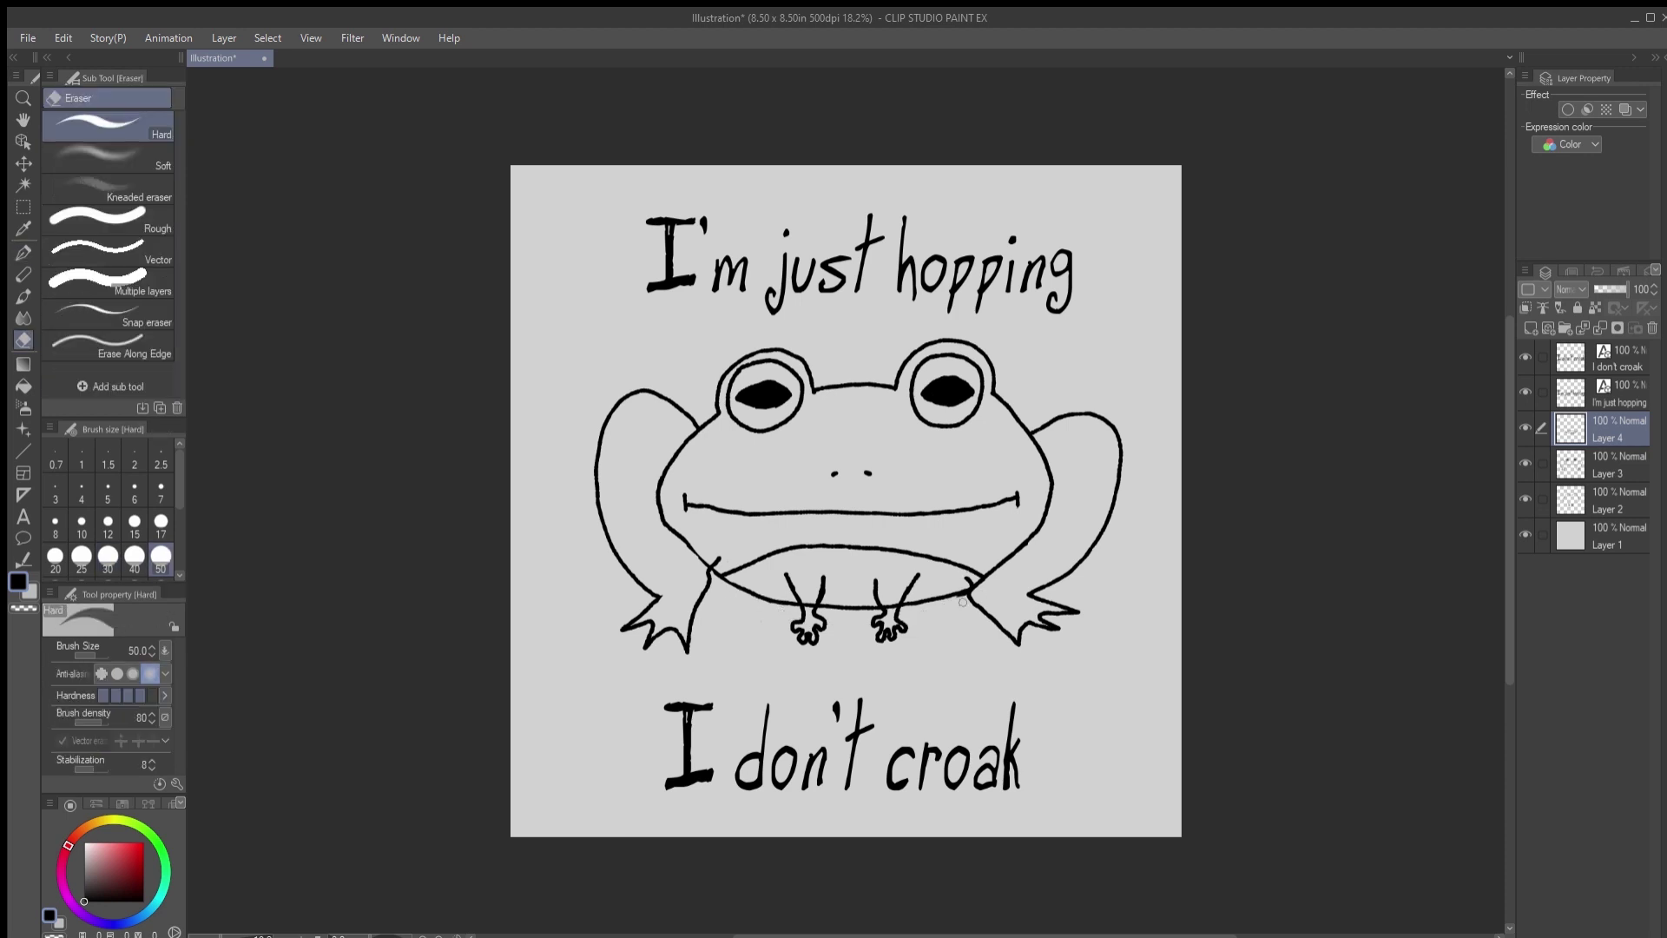
# Touch up the belly's bottom line and erase the arc between the mouth and the front legs.
pyautogui.press('p')
pyautogui.press('e')
pyautogui.press('p')
pyautogui.press('e')
pyautogui.press('p')
pyautogui.moveTo(982, 577)
pyautogui.mouseDown()
pyautogui.moveTo(978, 541)
pyautogui.moveTo(969, 578)
pyautogui.moveTo(911, 549)
pyautogui.moveTo(720, 574)
pyautogui.mouseUp()
pyautogui.press('e')
pyautogui.press('p')
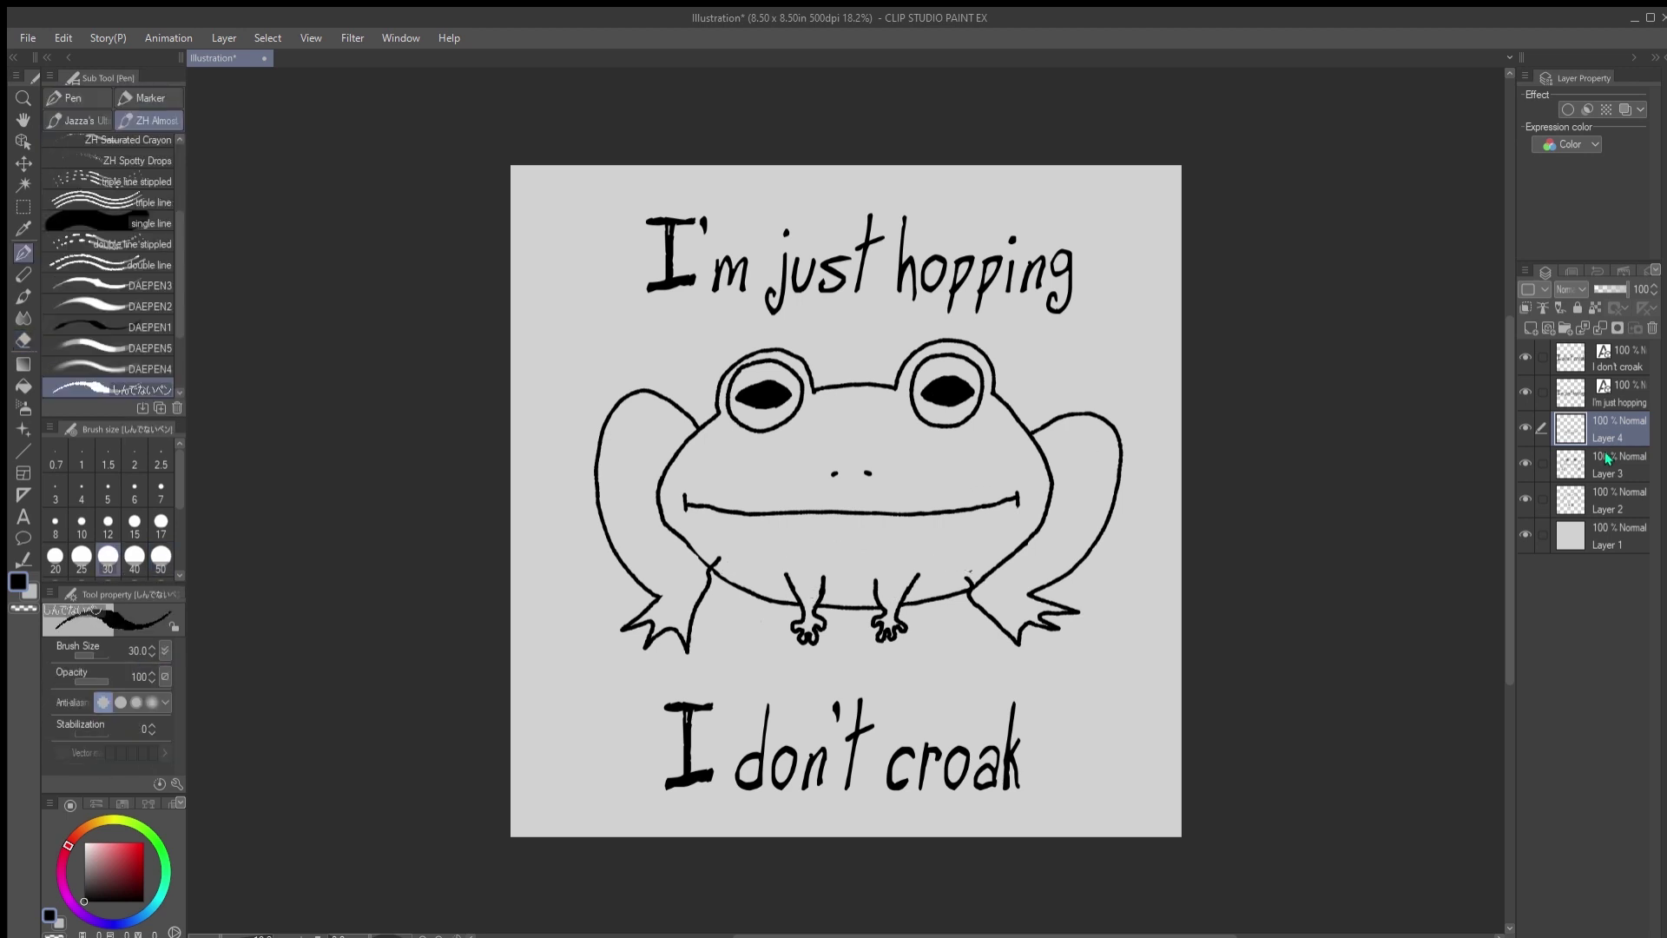
# Lasso both hind legs on Layer 3, nudge them slightly to the right, and clear the selection.
pyautogui.click(1613, 462)
pyautogui.click(1524, 464)
pyautogui.click(1524, 463)
pyautogui.press('m')
pyautogui.moveTo(709, 450)
pyautogui.mouseDown()
pyautogui.moveTo(649, 686)
pyautogui.moveTo(981, 649)
pyautogui.moveTo(1026, 438)
pyautogui.moveTo(674, 503)
pyautogui.moveTo(685, 482)
pyautogui.mouseUp()
pyautogui.press('v')
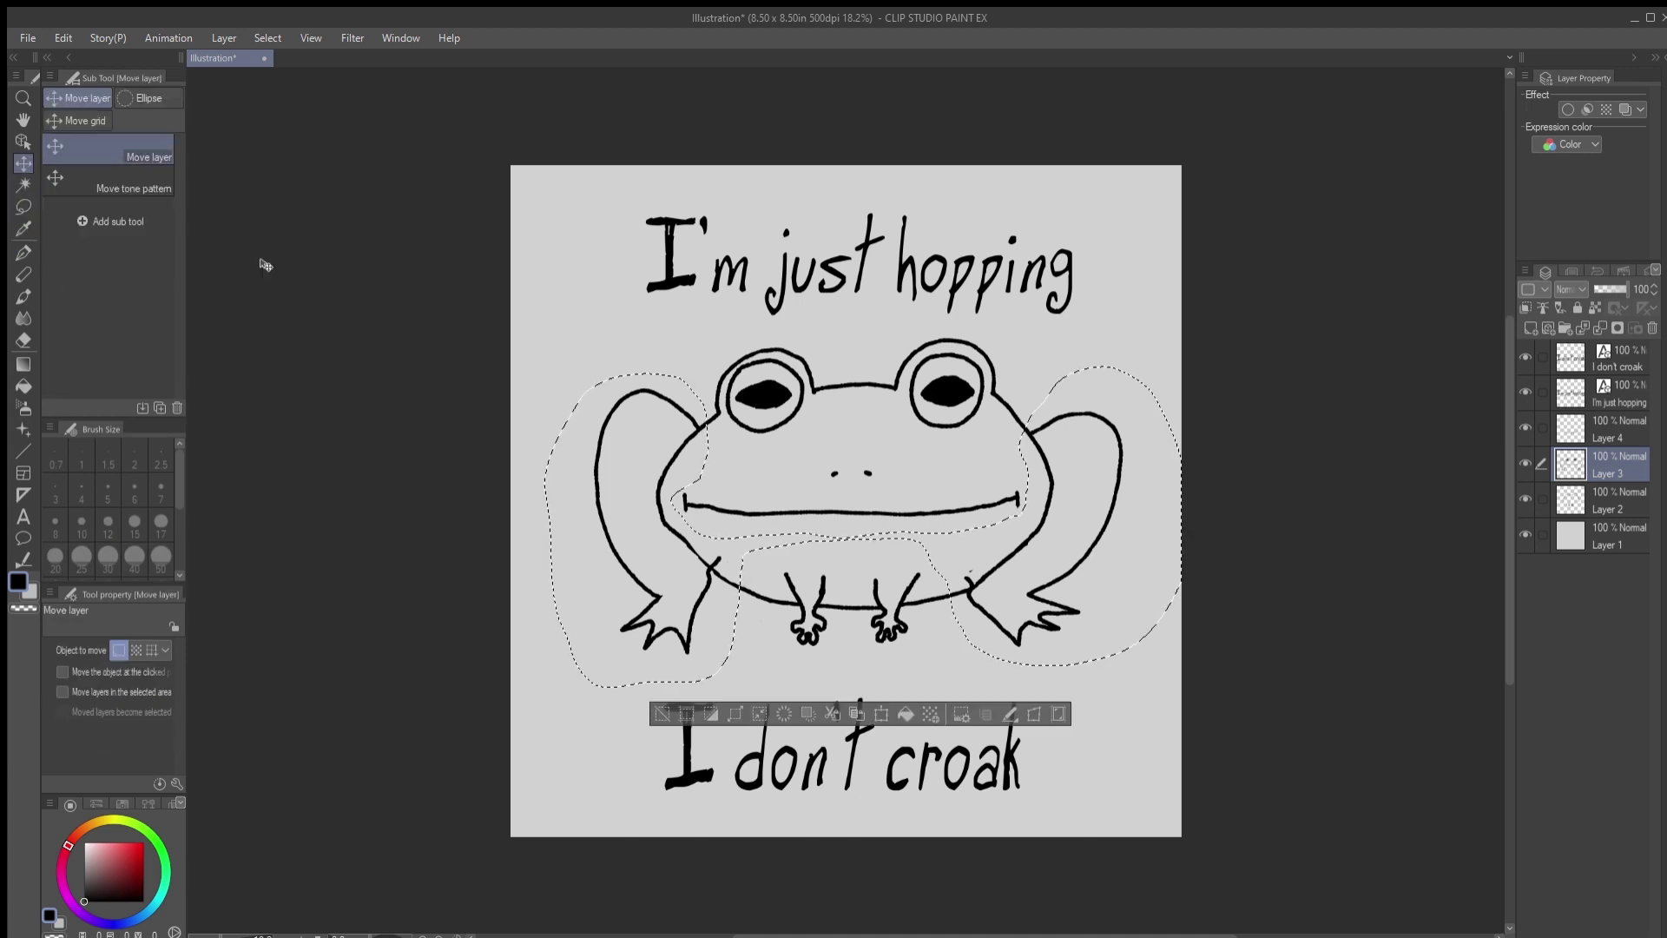
pyautogui.moveTo(927, 612); pyautogui.dragTo(926, 602)
pyautogui.moveTo(1040, 549); pyautogui.dragTo(1041, 571)
pyautogui.press('e')
pyautogui.hotkey('ctrl', 'd')
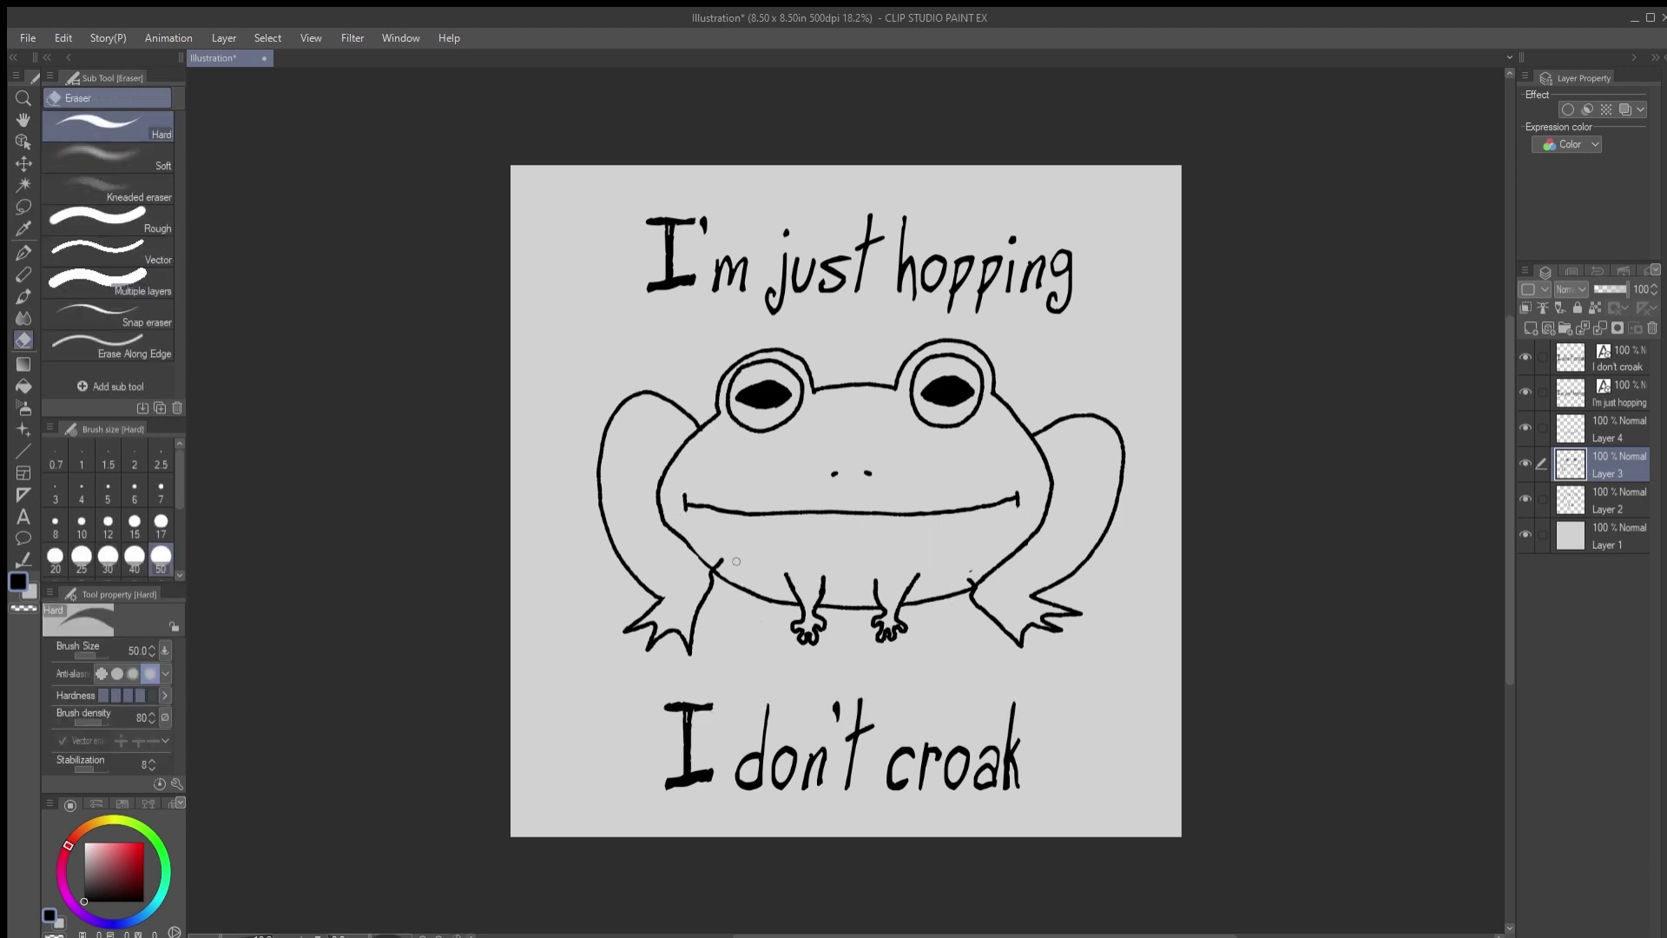
# Clean up the stray marks where the hind legs meet the body, using Layer 2's visibility to locate them.
pyautogui.press('m')
pyautogui.click(1525, 499)
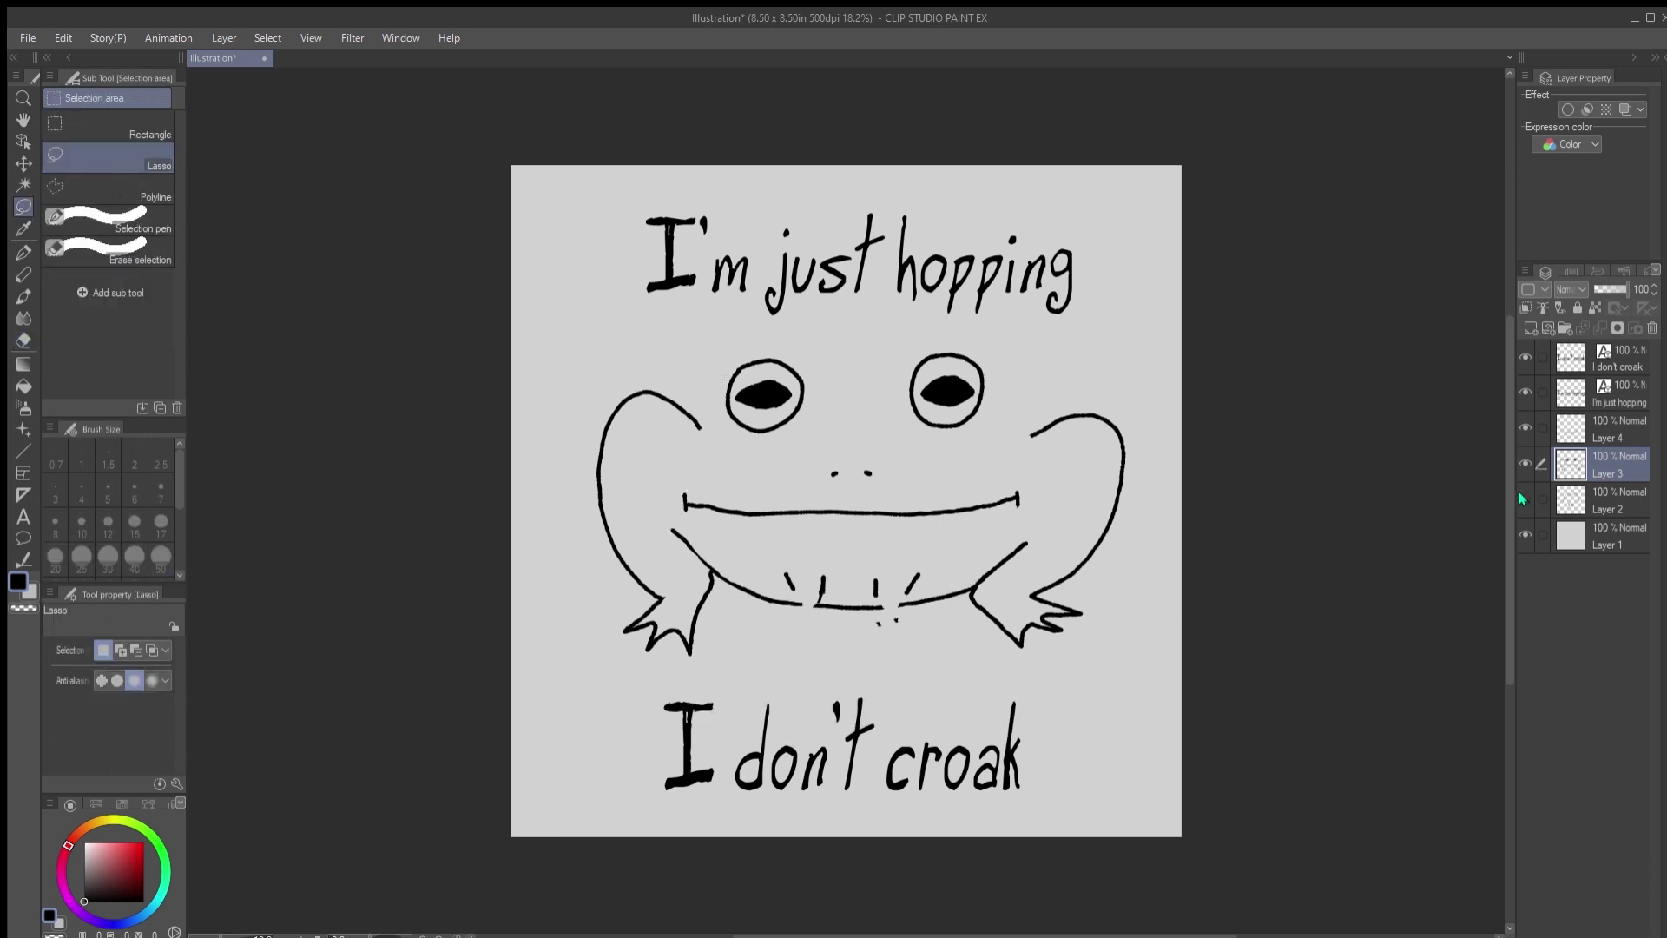
pyautogui.click(1525, 498)
pyautogui.click(1570, 500)
pyautogui.press('e')
pyautogui.click(970, 570)
# Merge the three frog line-art layers, Layer 2 to Layer 4, into one.
pyautogui.press('m')
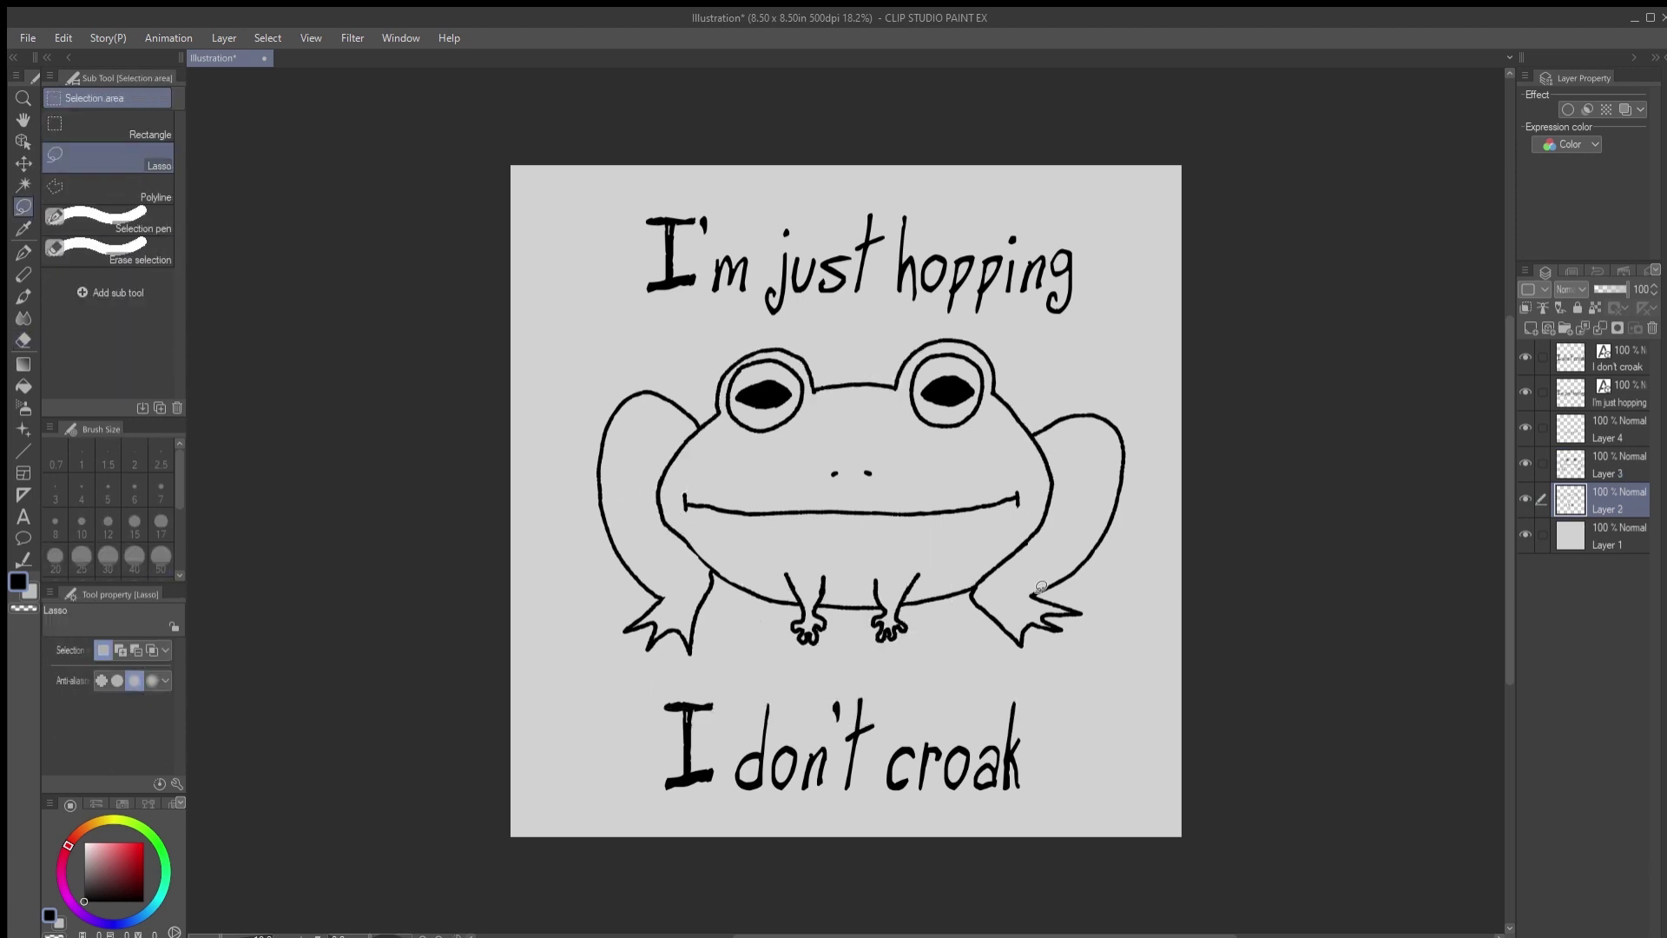
pyautogui.keyDown('shift'); pyautogui.click(1573, 434); pyautogui.keyUp('shift')
pyautogui.hotkey('shift', 'alt', 'e')
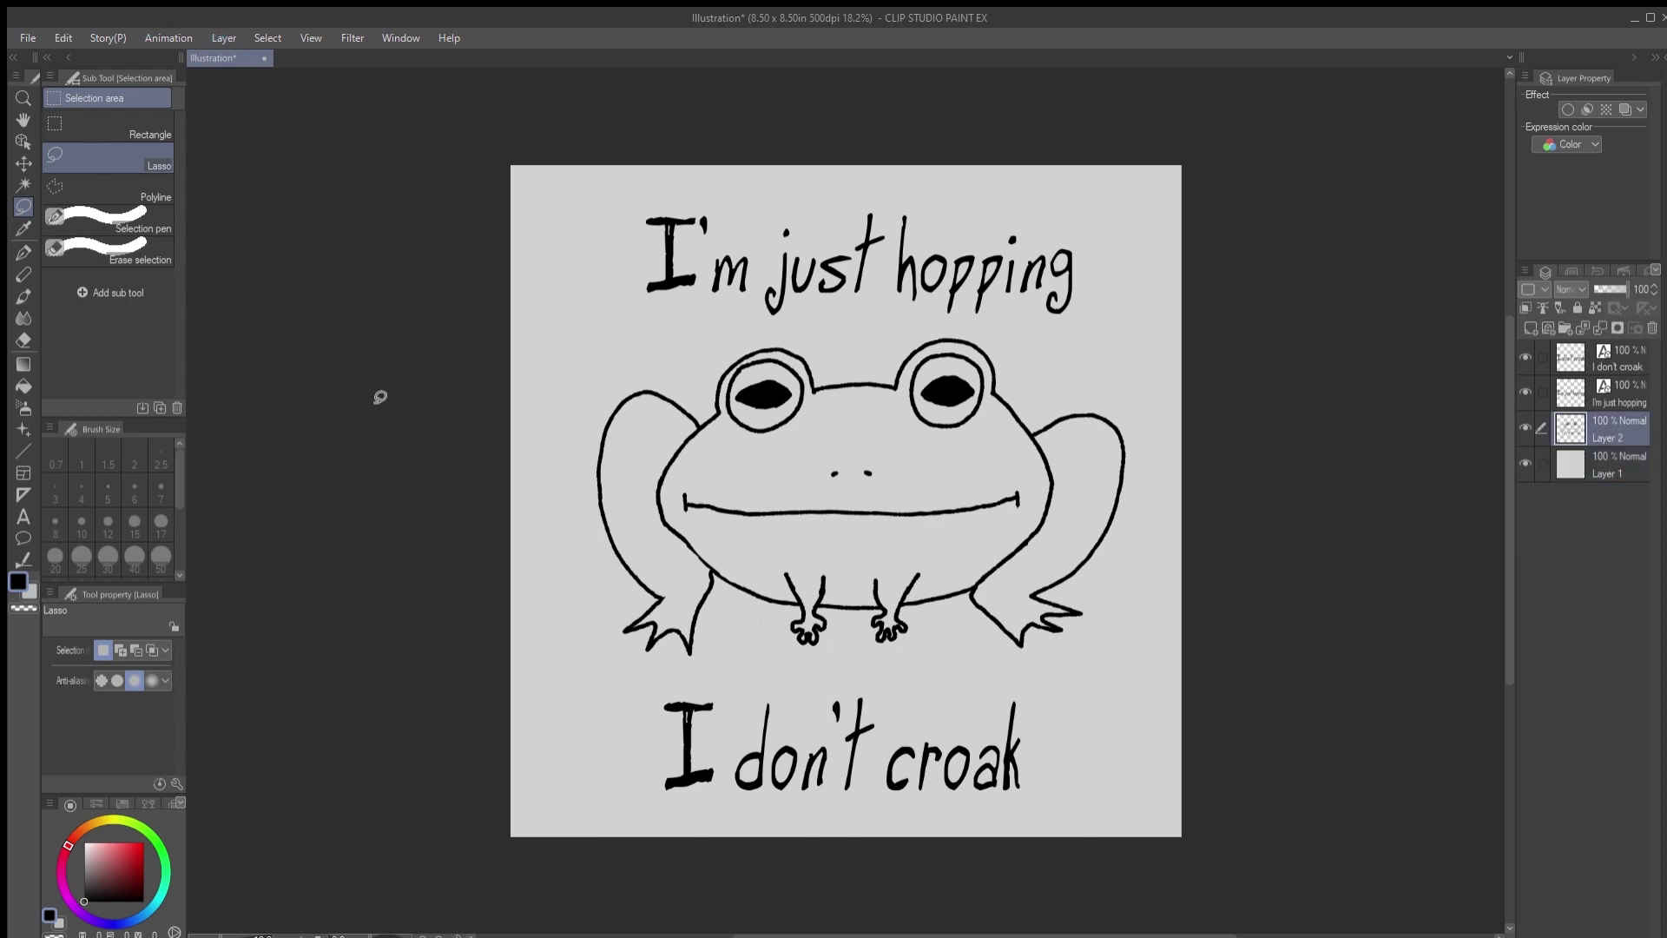
# Select the frog's silhouette by auto-selecting the background and inverting, and add a new layer beneath the line art.
pyautogui.press('w')
pyautogui.click(1570, 385)
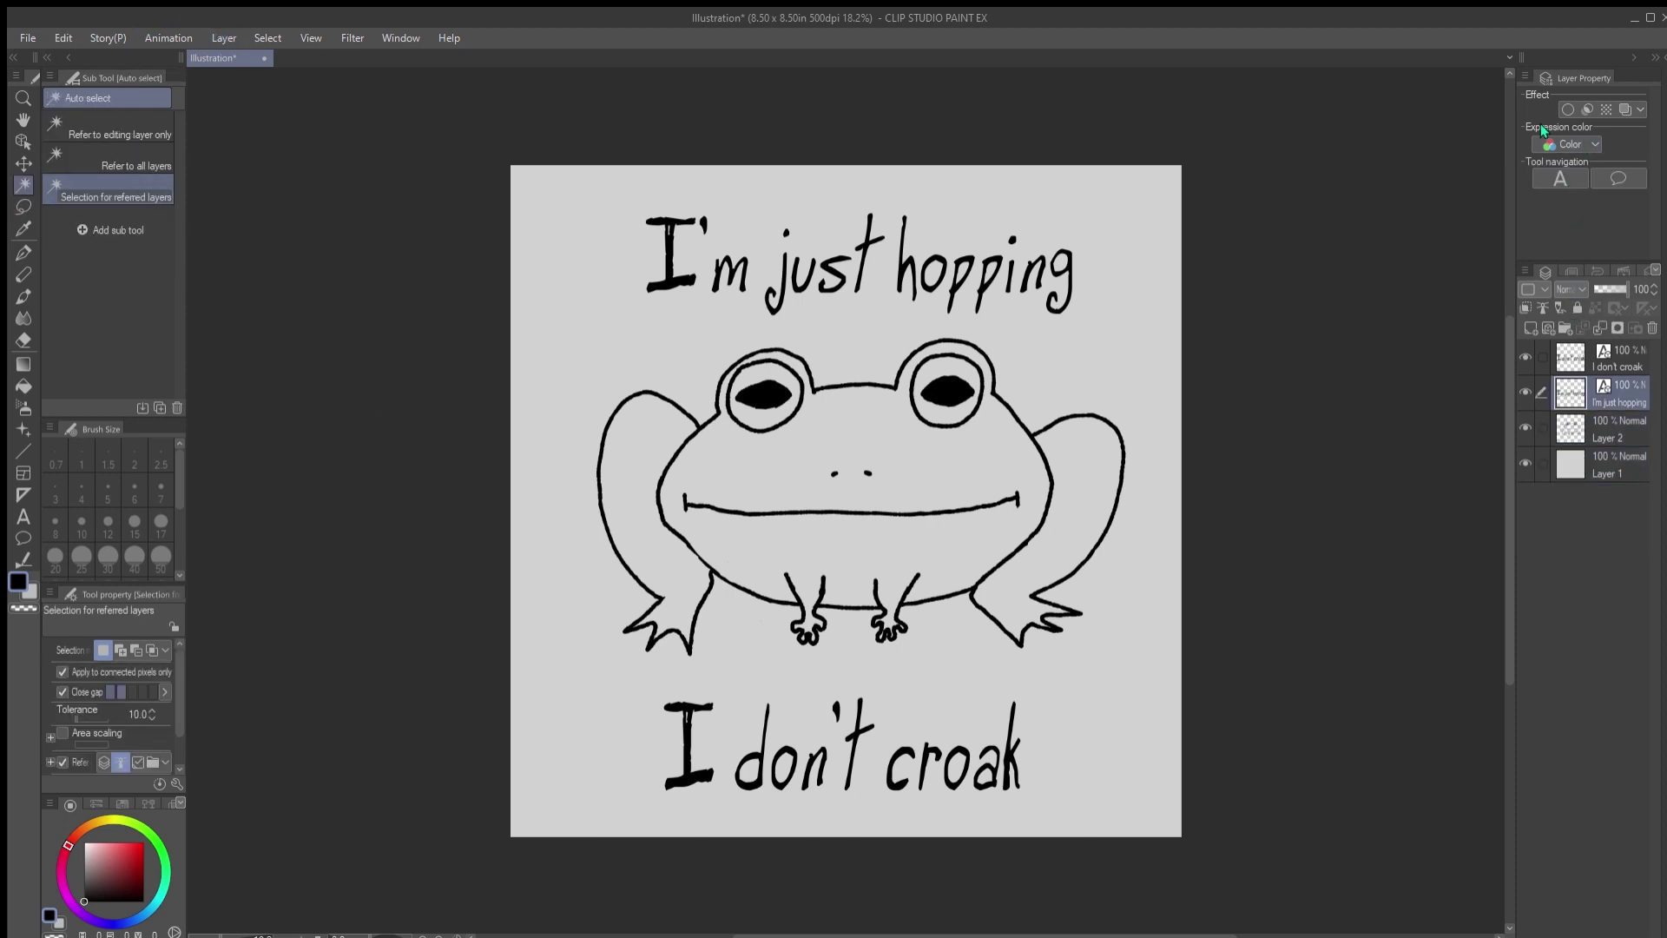
pyautogui.click(1572, 438)
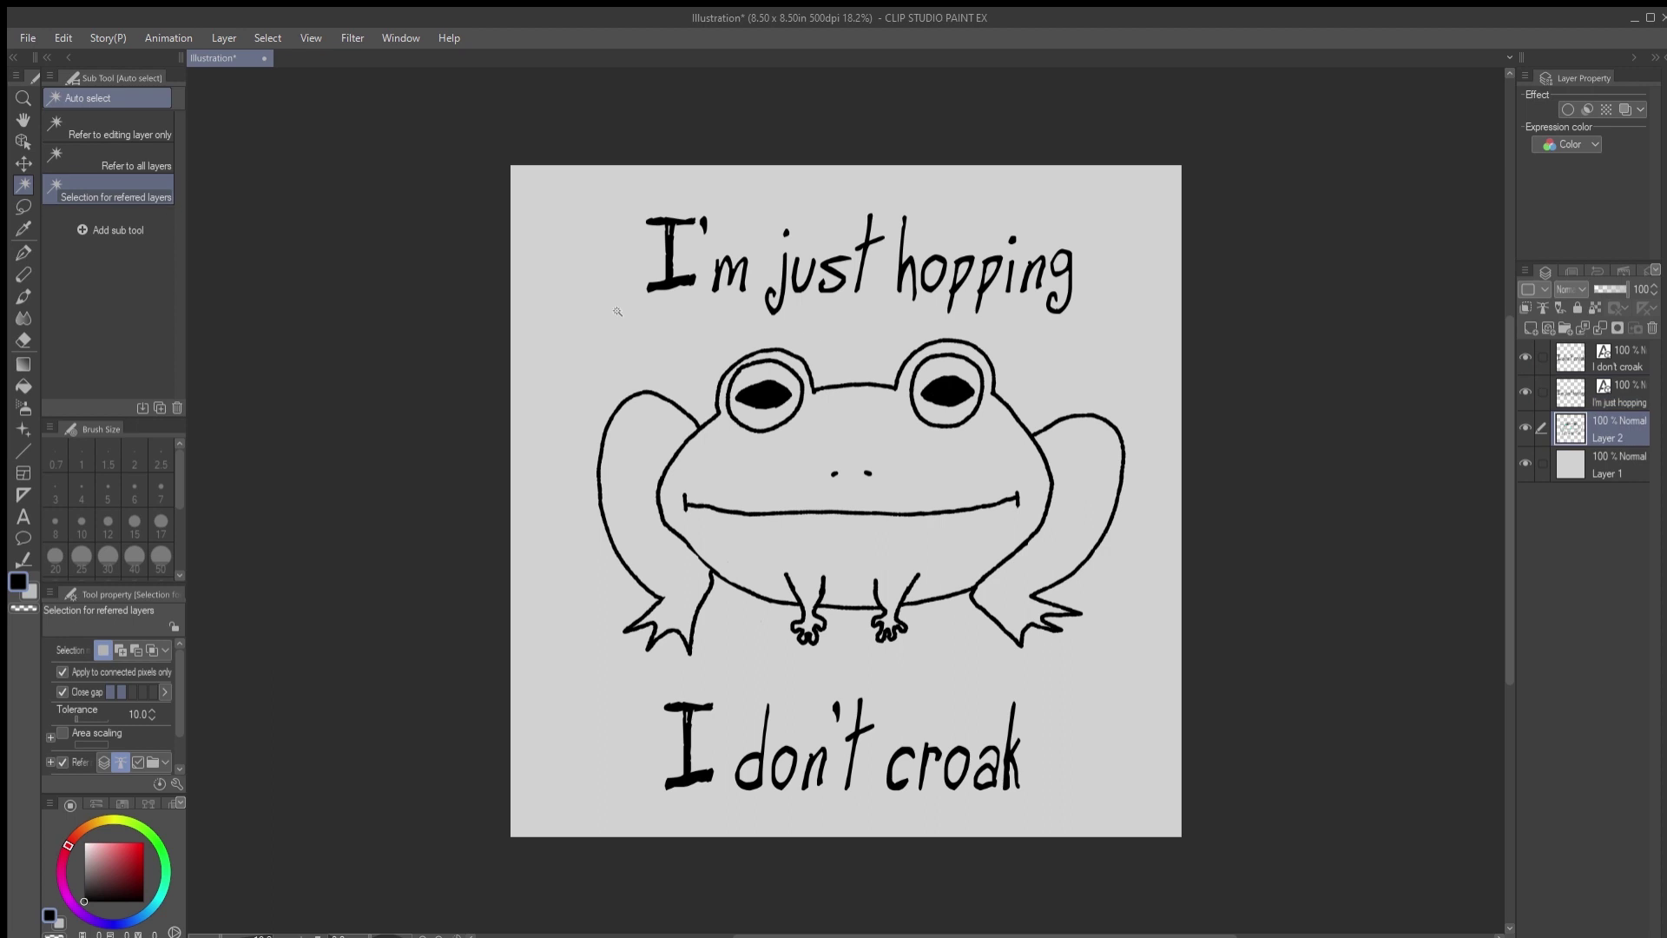
pyautogui.click(626, 306)
pyautogui.hotkey('ctrl', 'shift', 'i')
pyautogui.click(1571, 463)
pyautogui.hotkey('ctrl', 'shift', 'n')
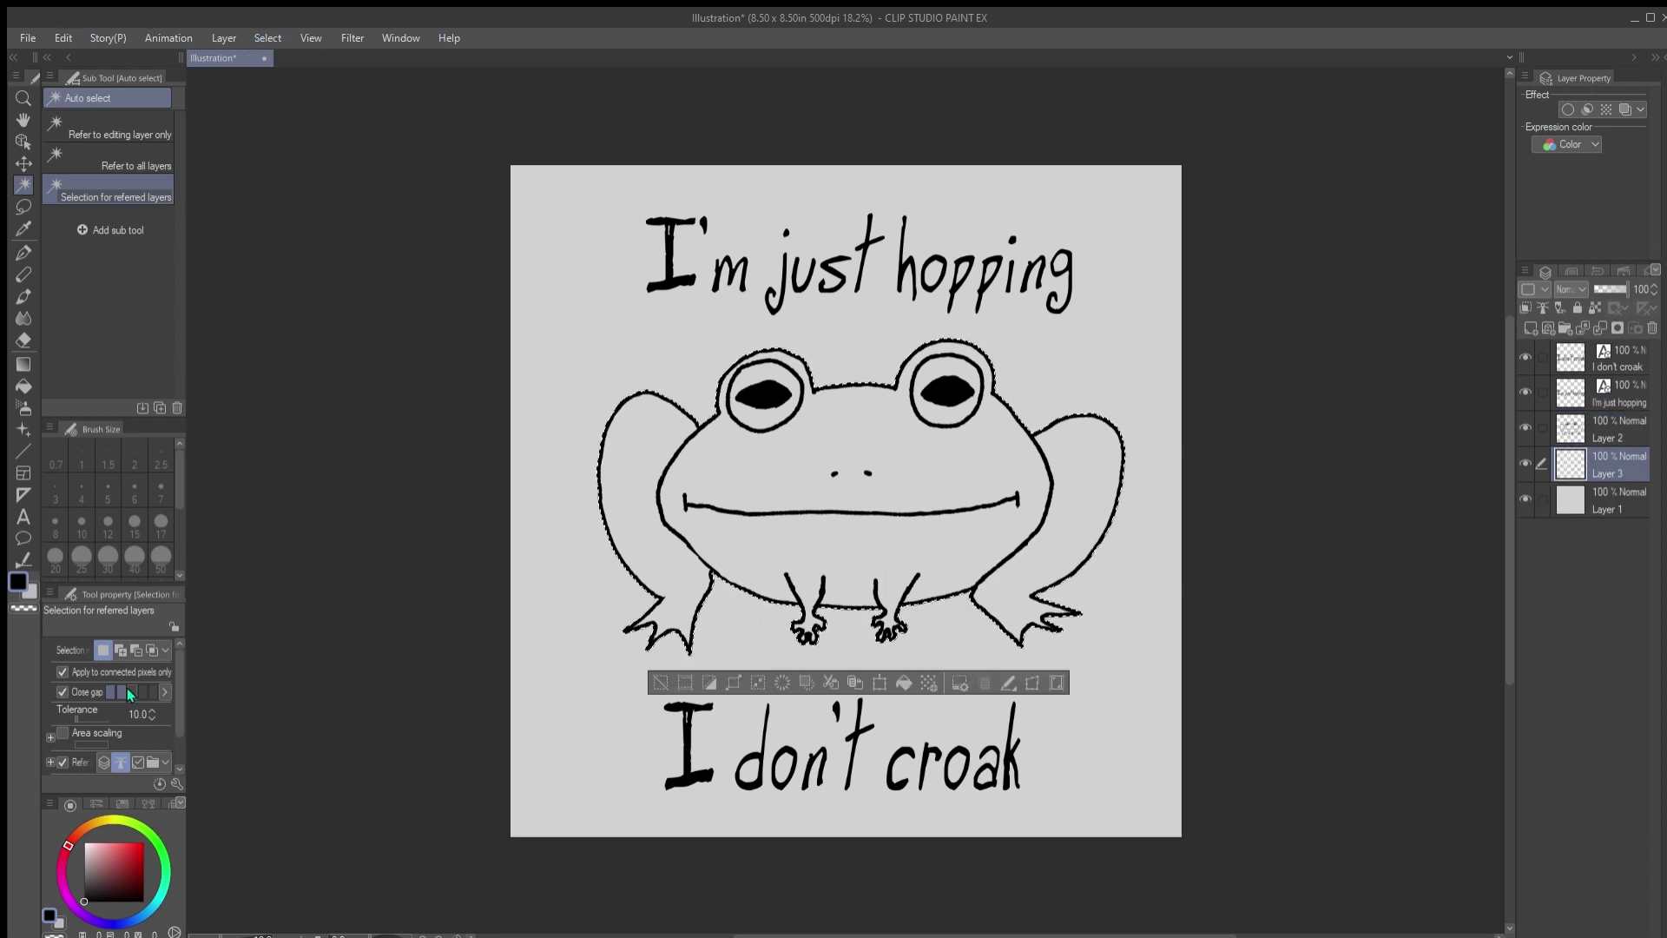
# Fill the selected frog silhouette with bright green.
pyautogui.click(161, 847)
pyautogui.click(144, 852)
pyautogui.press('g')
pyautogui.click(852, 536)
# Set the main colour to yellow and refill the frog with a darker green as the sub colour.
pyautogui.click(116, 819)
pyautogui.click(124, 843)
pyautogui.click(30, 591)
pyautogui.click(24, 228)
pyautogui.click(801, 487)
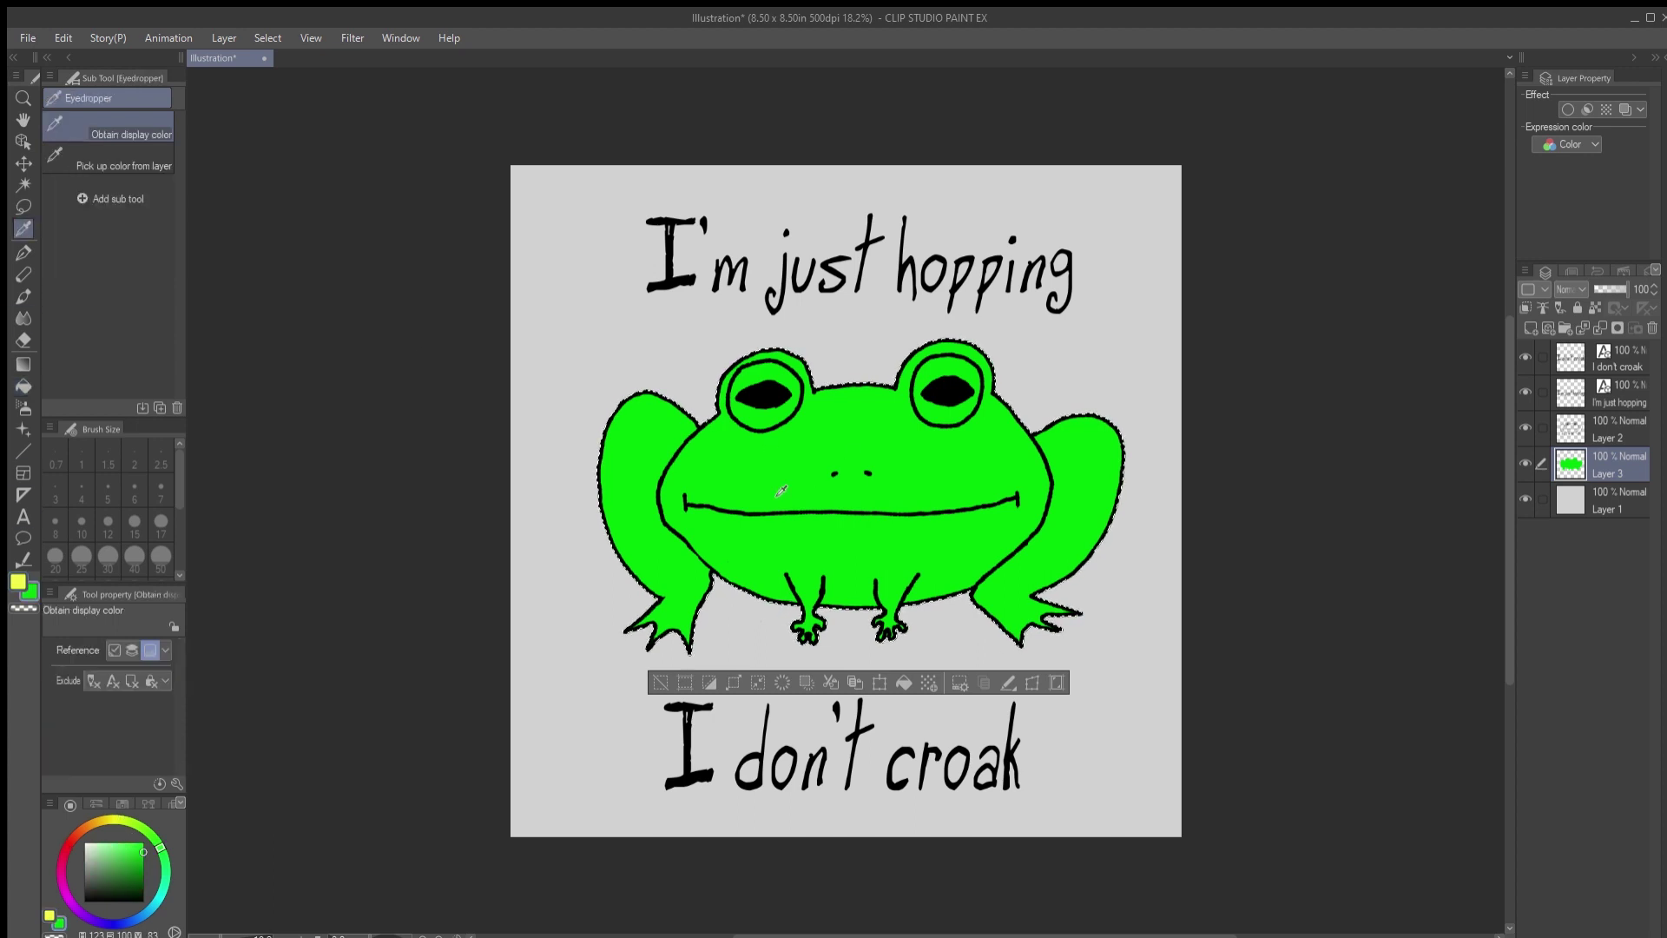
pyautogui.click(163, 854)
pyautogui.click(131, 862)
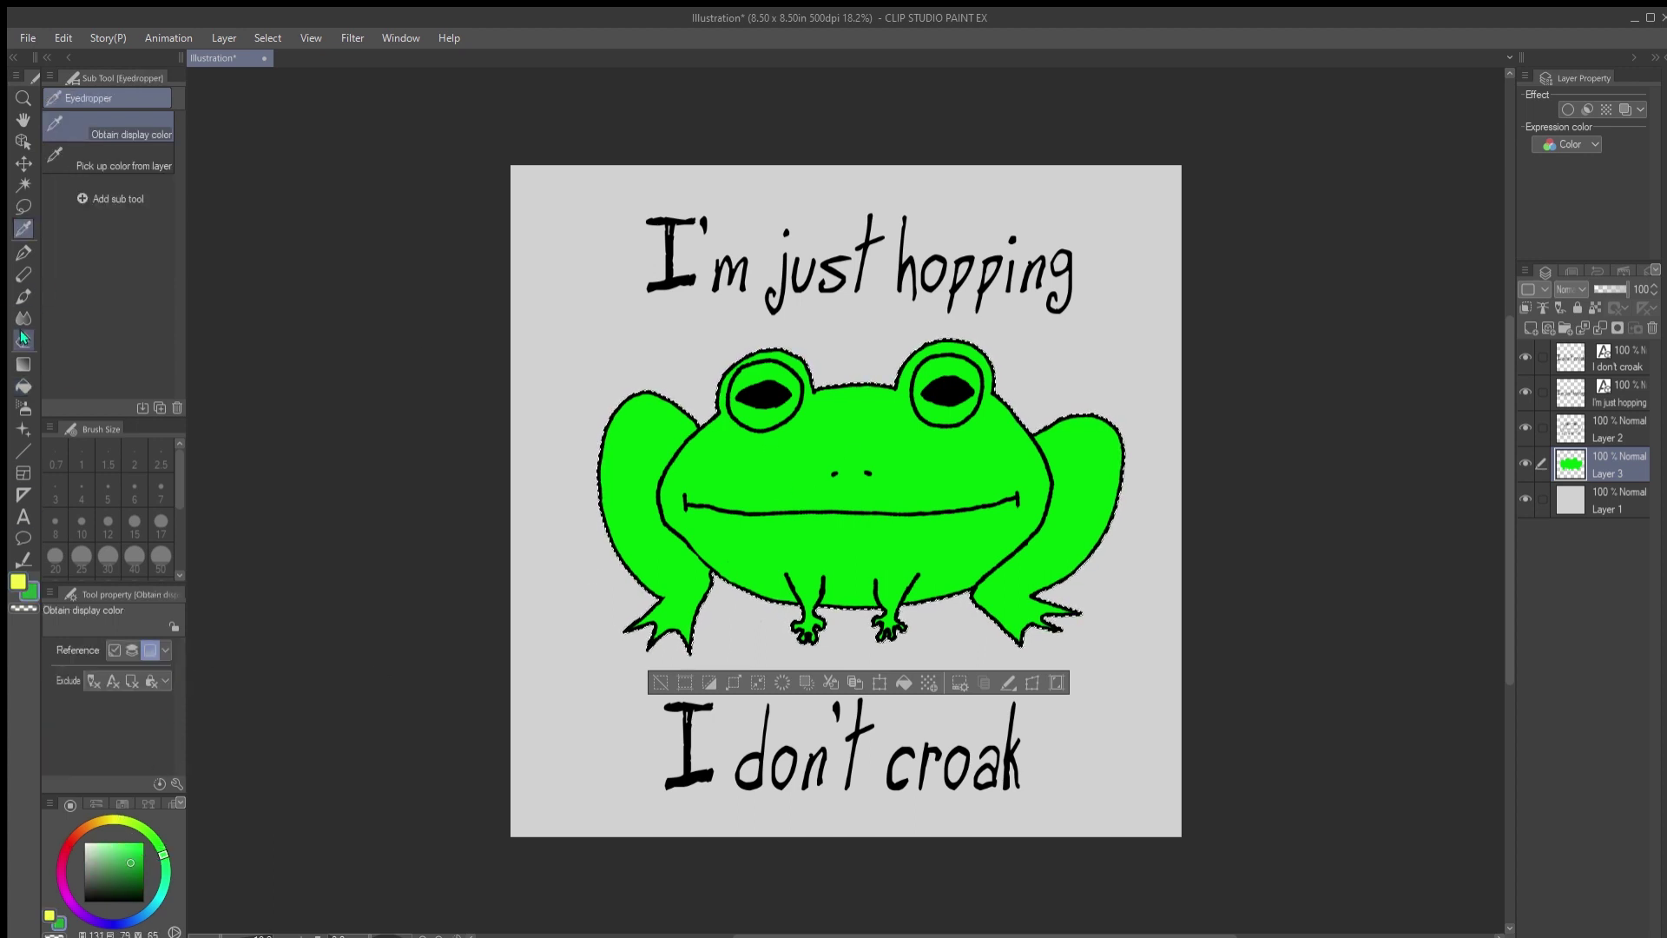
pyautogui.click(23, 386)
pyautogui.click(824, 555)
# Paint both frog eyes yellow around the pupils on a new layer, using the G-pen at size 50.
pyautogui.click(18, 582)
pyautogui.click(24, 252)
pyautogui.click(161, 559)
pyautogui.press('p')
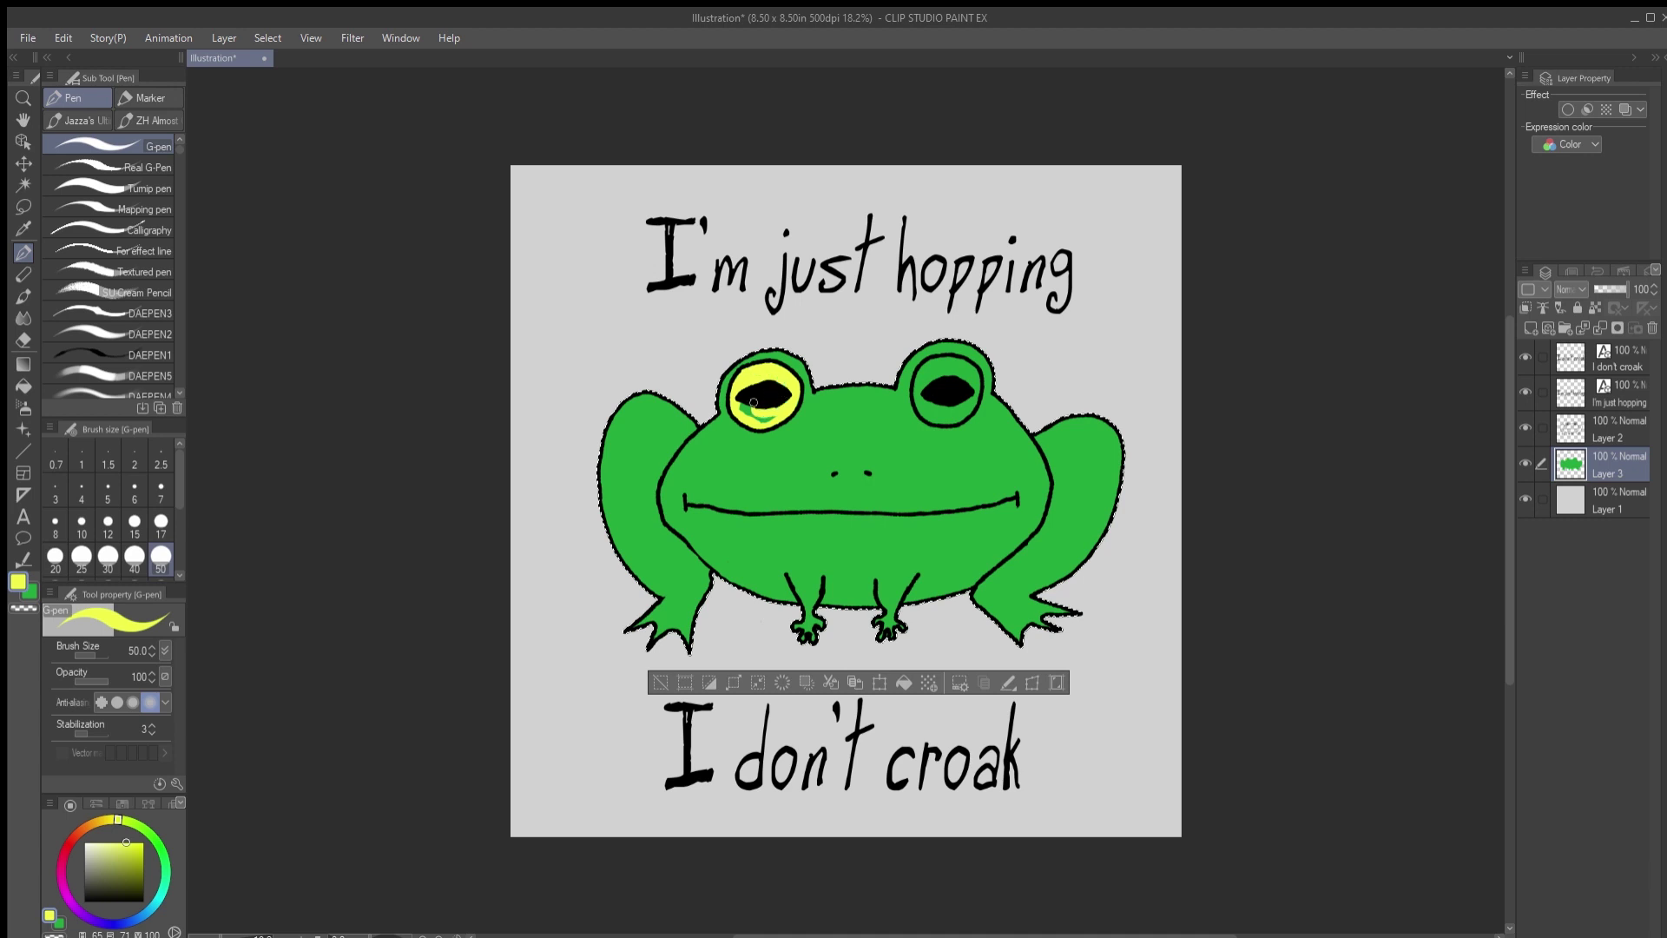
pyautogui.hotkey('ctrl', 'z')
pyautogui.hotkey('ctrl', 'shift', 'n')
pyautogui.moveTo(922, 378); pyautogui.dragTo(930, 420)
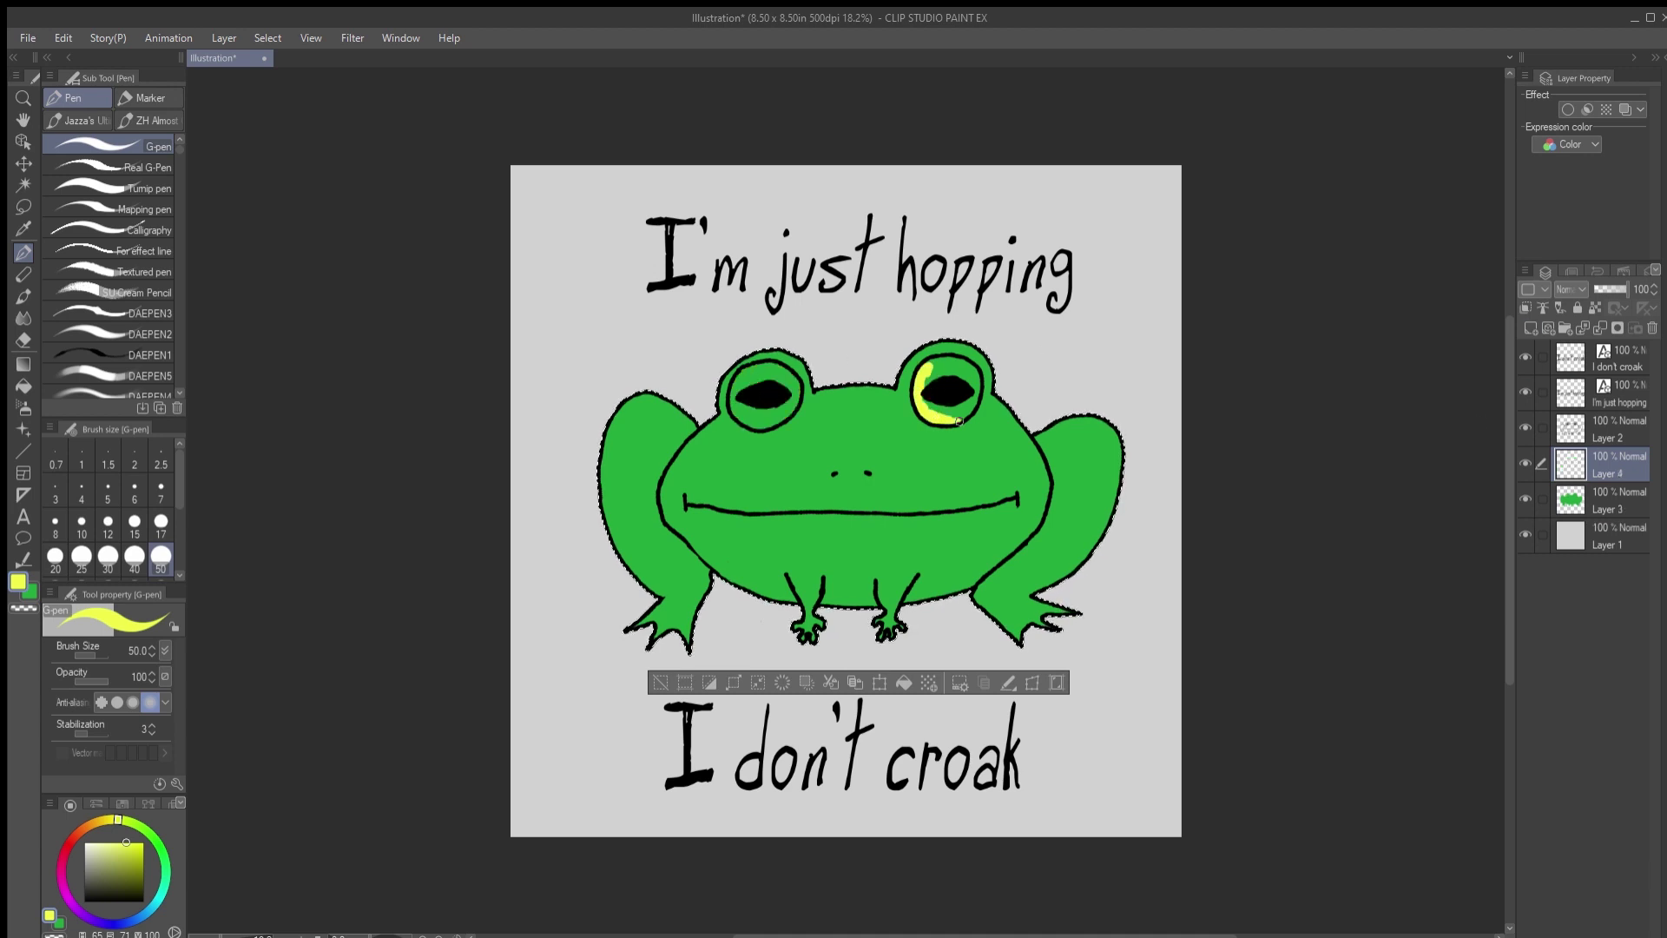
pyautogui.moveTo(939, 362)
pyautogui.mouseDown()
pyautogui.moveTo(933, 405)
pyautogui.moveTo(953, 415)
pyautogui.mouseUp()
pyautogui.moveTo(767, 377)
pyautogui.mouseDown()
pyautogui.moveTo(739, 417)
pyautogui.moveTo(785, 408)
pyautogui.moveTo(792, 377)
pyautogui.moveTo(748, 372)
pyautogui.moveTo(756, 394)
pyautogui.mouseUp()
# Add a layer clipped to the frog's green fill, clear the selection, and set the sub colour to a bluish green.
pyautogui.click(1530, 329)
pyautogui.click(1525, 307)
pyautogui.hotkey('ctrl', 'd')
pyautogui.click(23, 207)
pyautogui.click(31, 593)
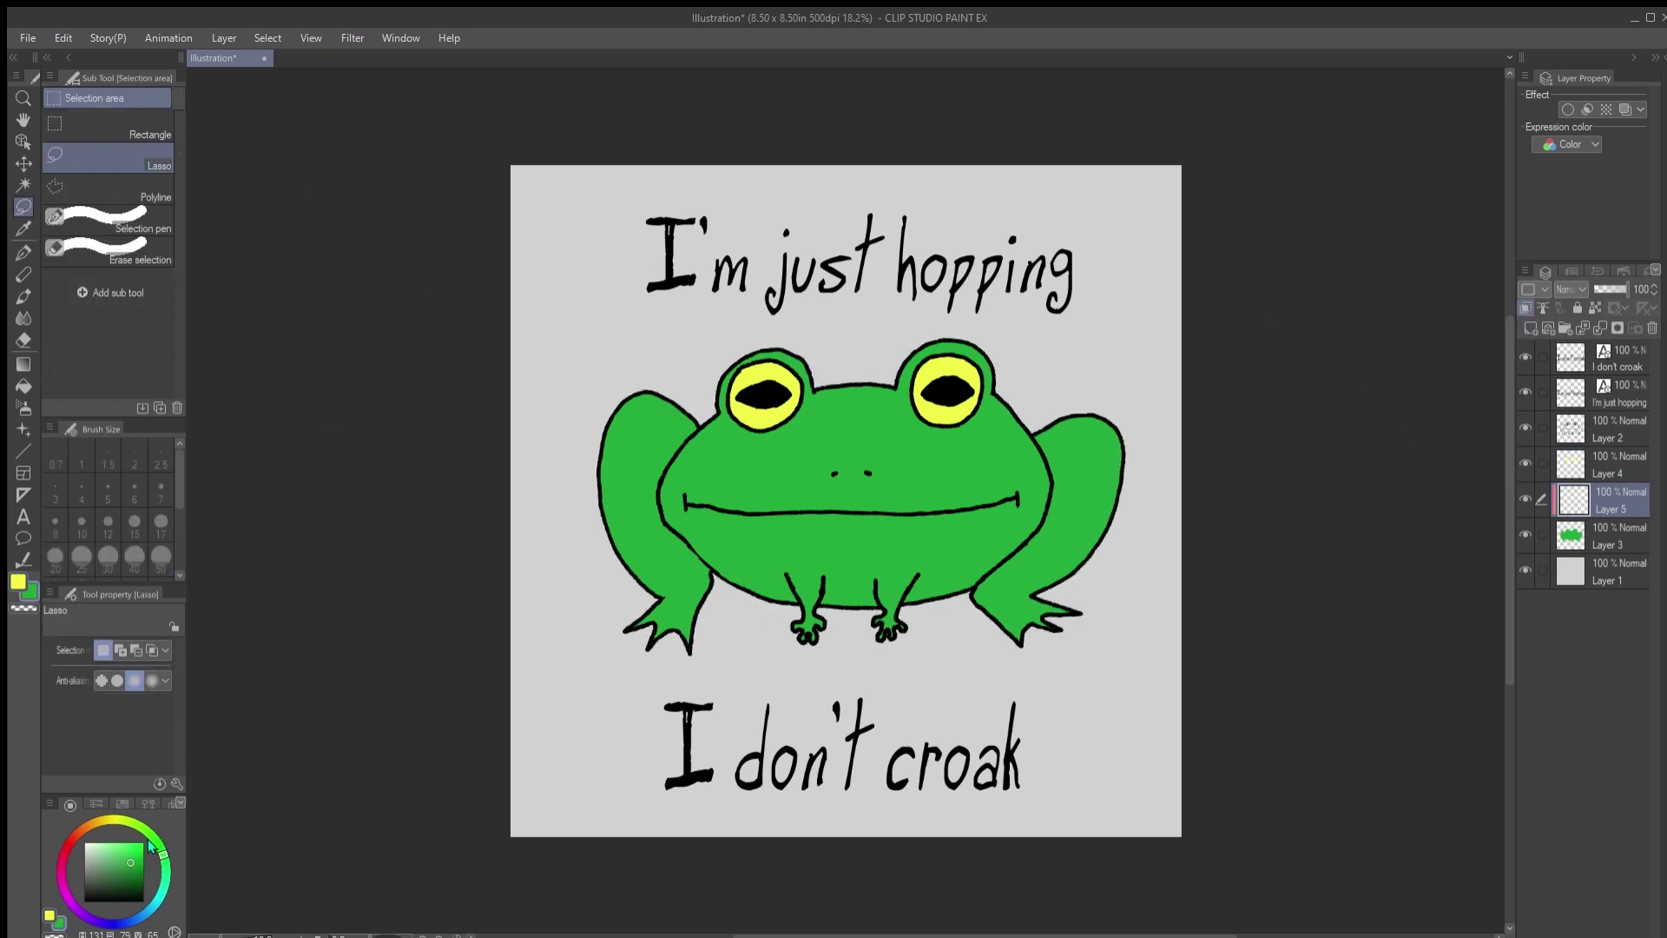
pyautogui.press('p')
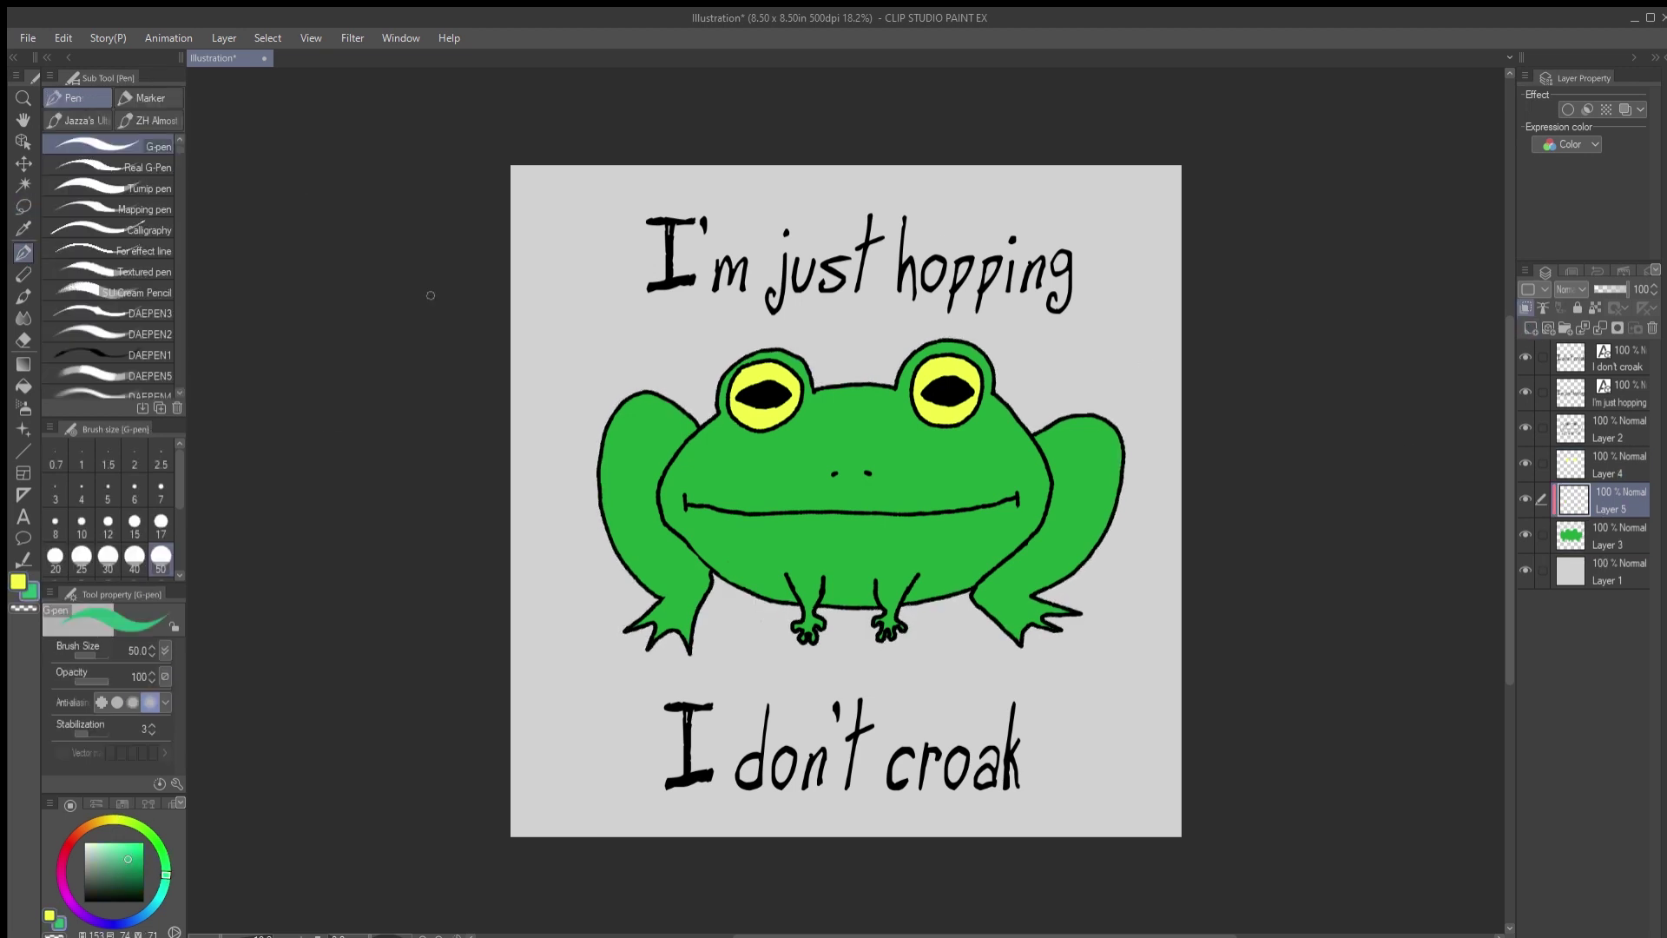
pyautogui.click(78, 120)
pyautogui.scroll(-1, 108, 521)
pyautogui.click(108, 551)
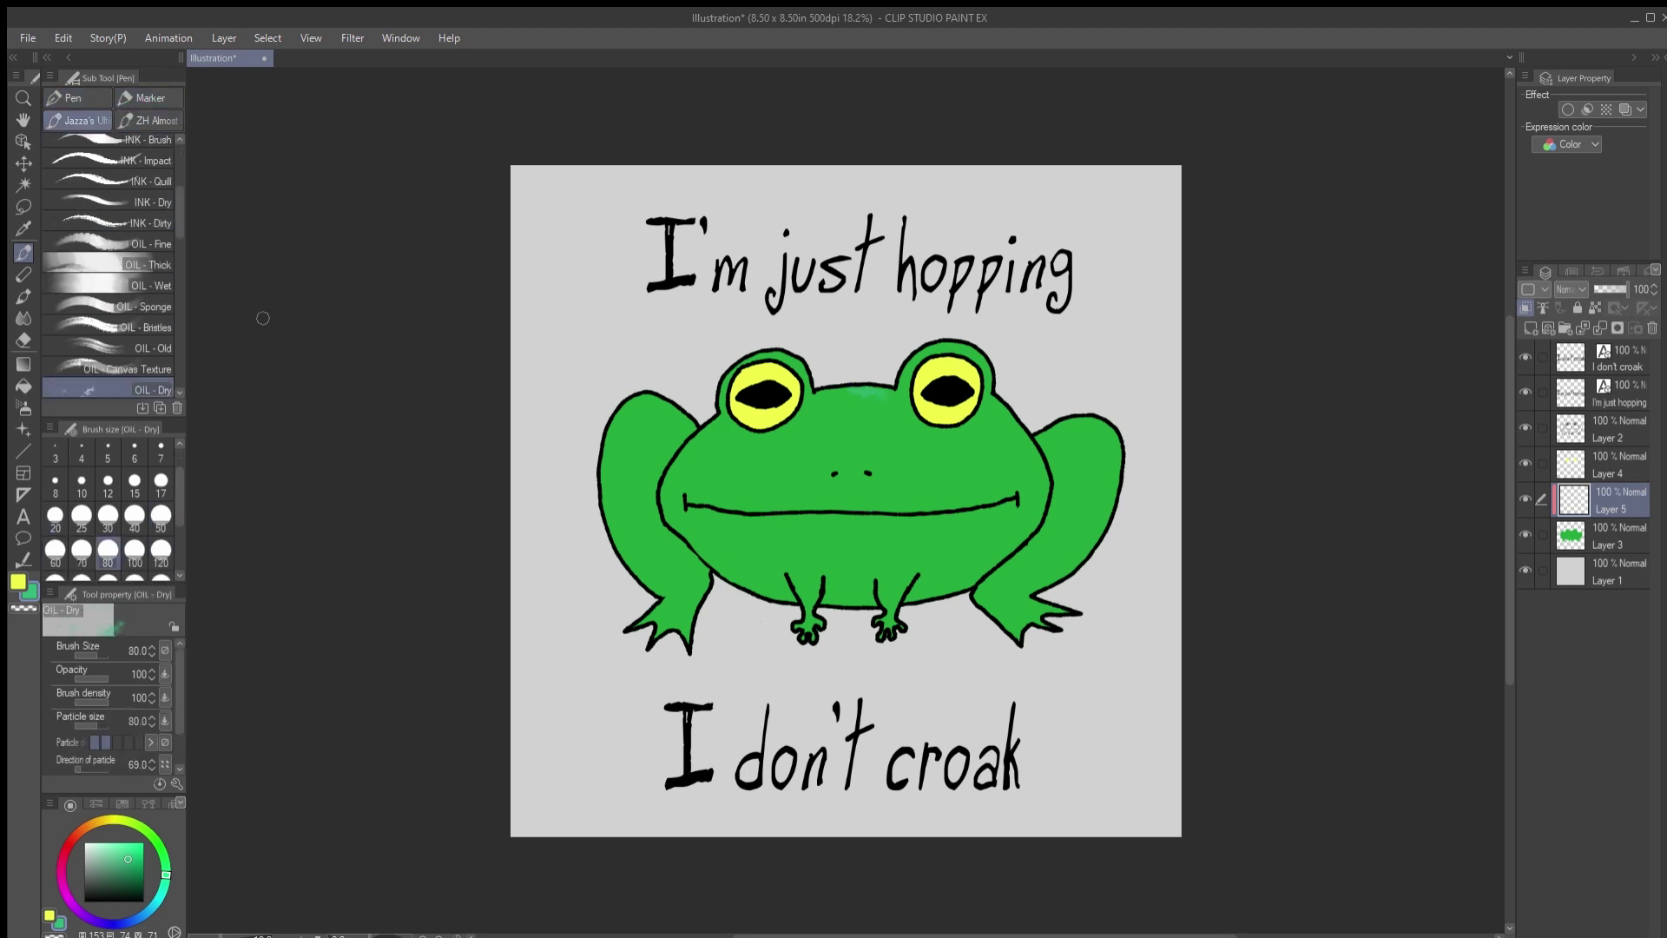
# Paint bluish-green spots on the frog's forehead, head sides and hind legs with the Dry Dan brush at size 80.
pyautogui.click(78, 97)
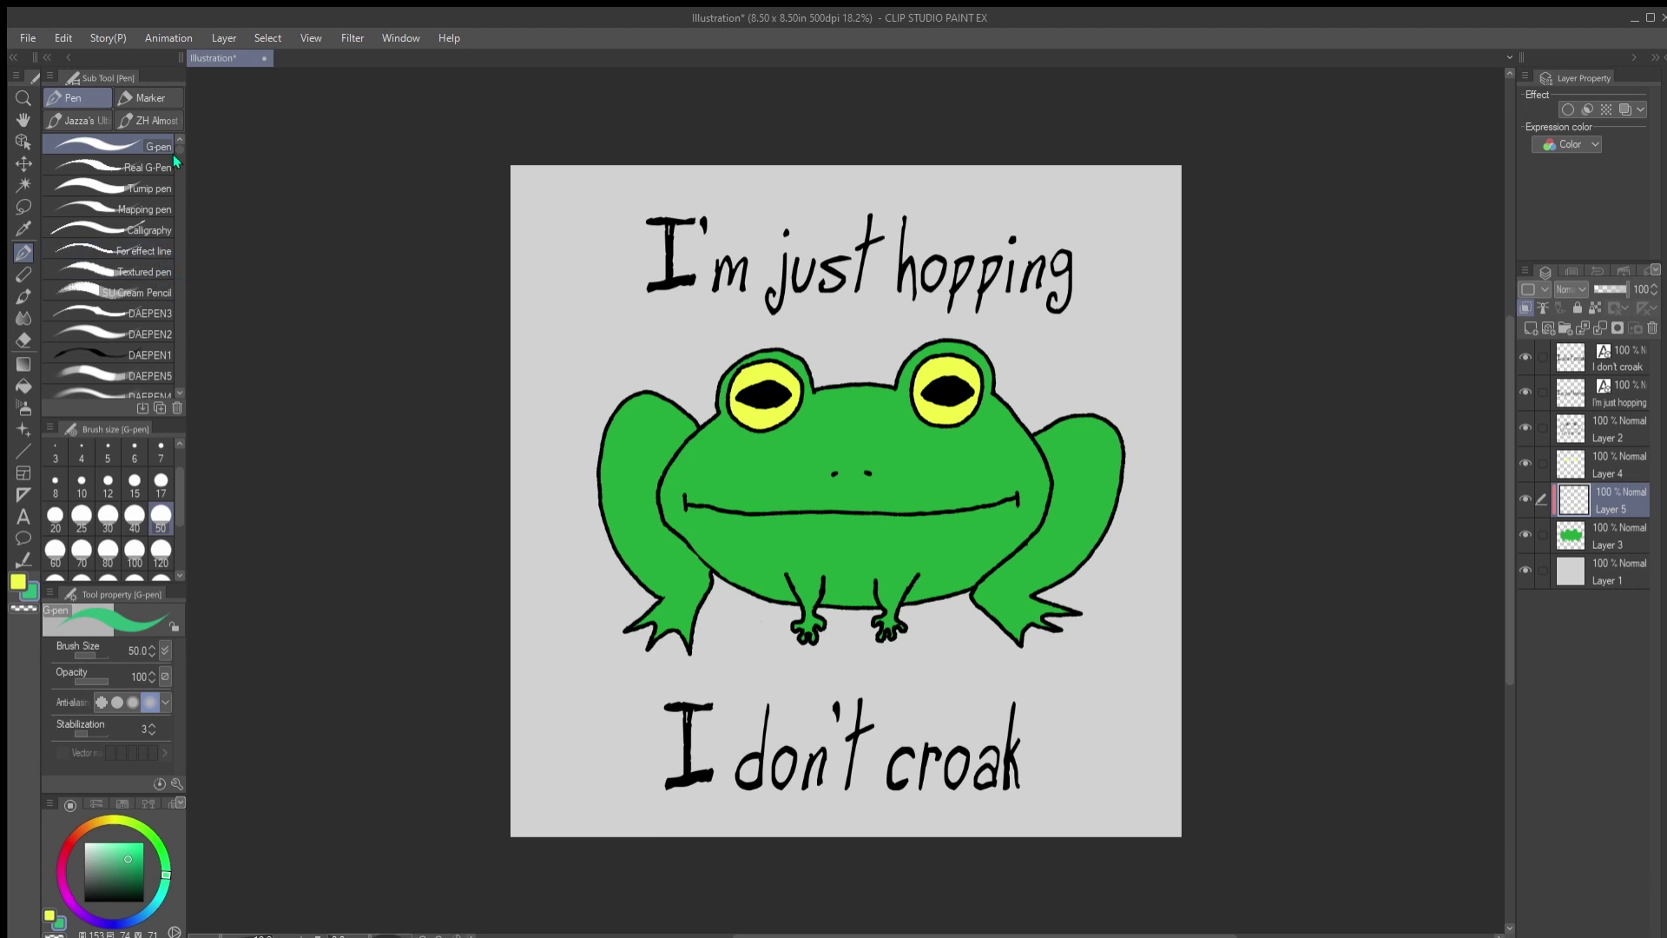
pyautogui.moveTo(179, 151); pyautogui.dragTo(179, 178)
pyautogui.click(156, 245)
pyautogui.click(107, 554)
pyautogui.moveTo(865, 394); pyautogui.dragTo(880, 388)
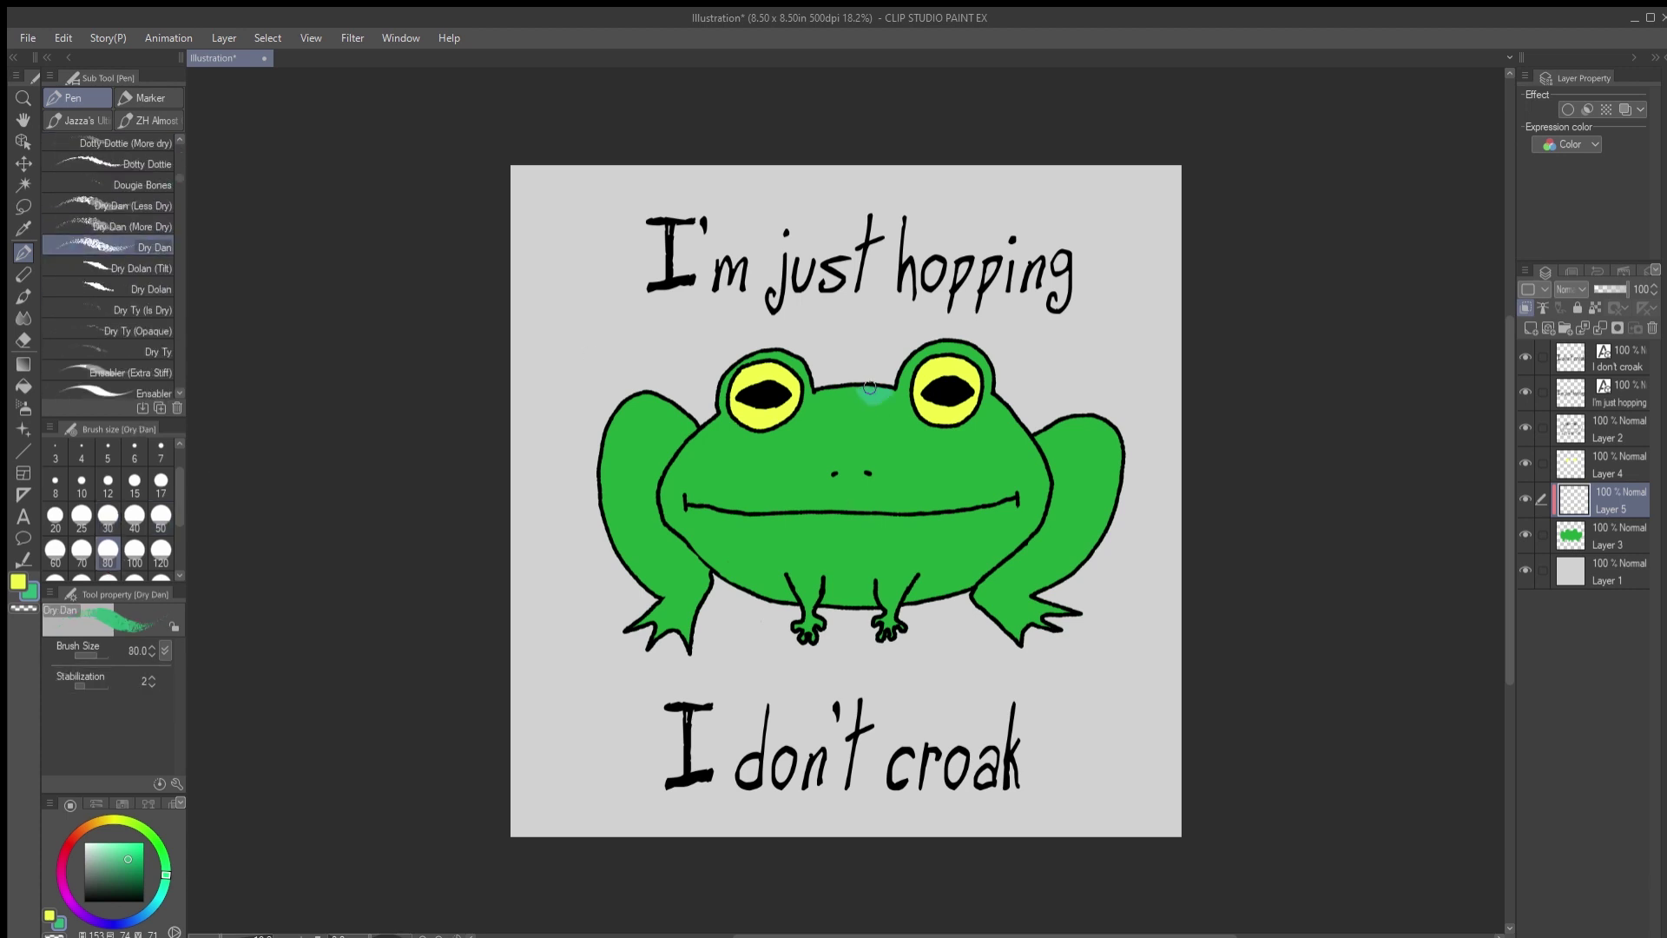
pyautogui.moveTo(1002, 427); pyautogui.dragTo(1023, 437)
pyautogui.moveTo(607, 434); pyautogui.dragTo(606, 487)
pyautogui.moveTo(1066, 425); pyautogui.dragTo(1096, 427)
pyautogui.moveTo(1091, 518)
pyautogui.mouseDown()
pyautogui.moveTo(1081, 546)
pyautogui.moveTo(1097, 526)
pyautogui.mouseUp()
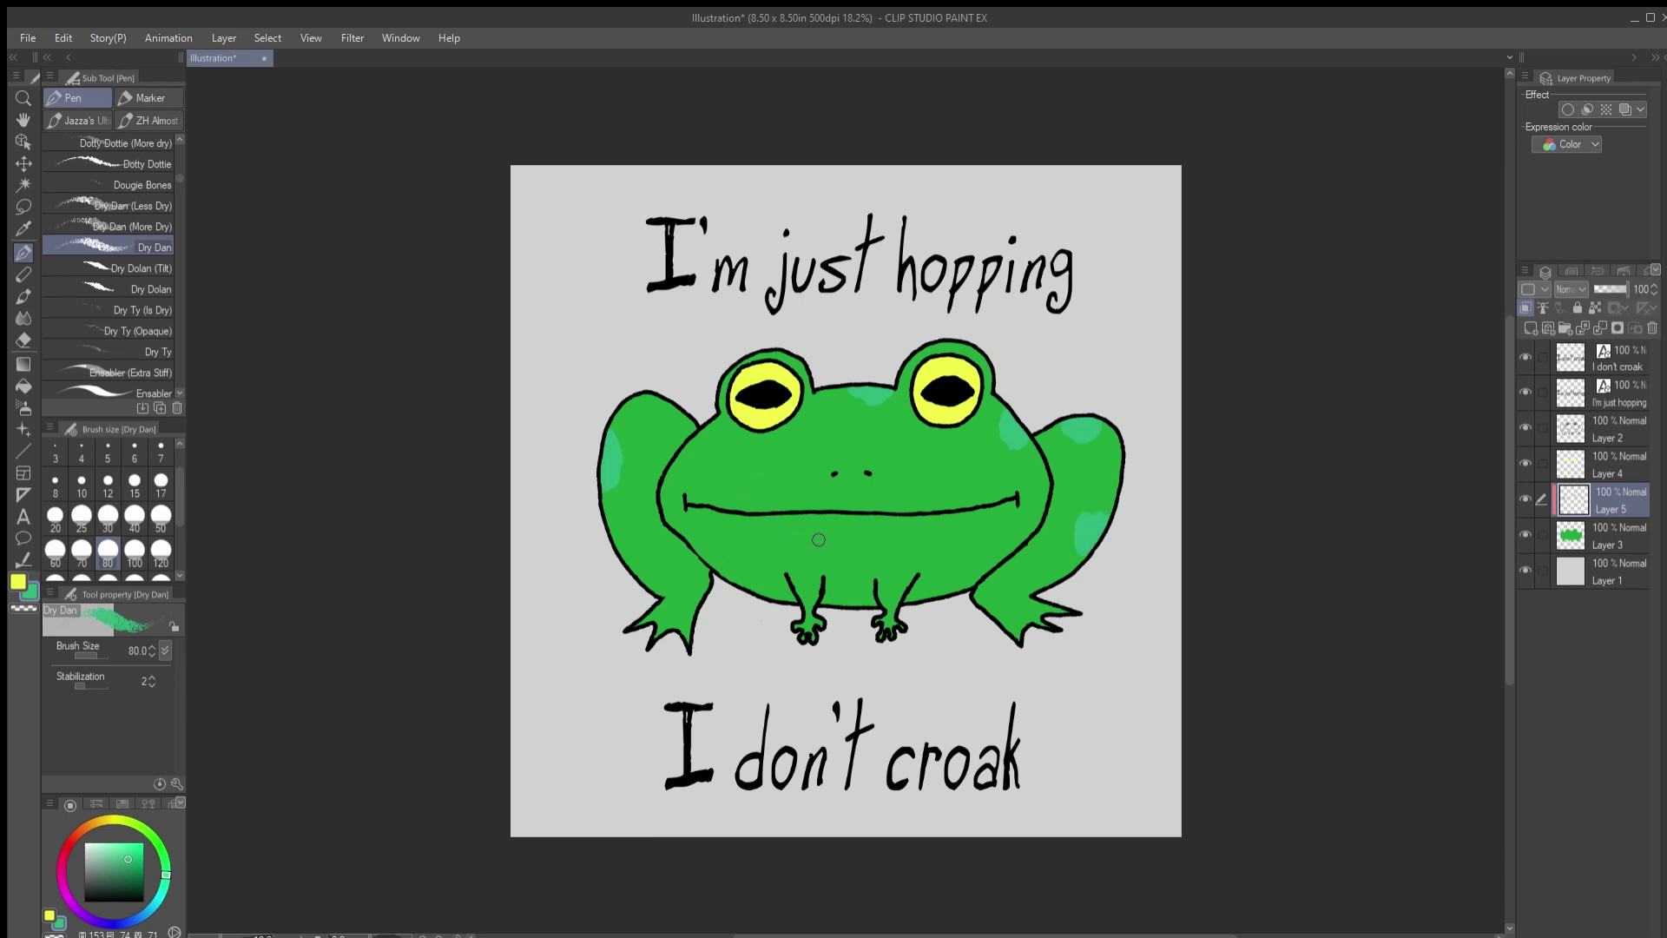
pyautogui.moveTo(703, 443)
pyautogui.mouseDown()
pyautogui.moveTo(685, 458)
pyautogui.moveTo(710, 422)
pyautogui.mouseUp()
pyautogui.moveTo(840, 388); pyautogui.dragTo(870, 411)
# Paint the belly below the mouth yellow-green and soften the colour around the front legs with the Wet bleed blender at size 80.
pyautogui.click(158, 893)
pyautogui.moveTo(771, 563)
pyautogui.mouseDown()
pyautogui.moveTo(736, 585)
pyautogui.moveTo(808, 548)
pyautogui.moveTo(786, 544)
pyautogui.moveTo(789, 522)
pyautogui.moveTo(774, 535)
pyautogui.moveTo(696, 511)
pyautogui.moveTo(708, 553)
pyautogui.moveTo(721, 524)
pyautogui.moveTo(775, 596)
pyautogui.moveTo(779, 567)
pyautogui.moveTo(838, 568)
pyautogui.moveTo(825, 606)
pyautogui.moveTo(863, 594)
pyautogui.moveTo(875, 554)
pyautogui.moveTo(854, 551)
pyautogui.moveTo(929, 567)
pyautogui.moveTo(925, 580)
pyautogui.moveTo(953, 562)
pyautogui.moveTo(959, 584)
pyautogui.moveTo(1005, 511)
pyautogui.moveTo(990, 545)
pyautogui.moveTo(981, 514)
pyautogui.moveTo(958, 561)
pyautogui.moveTo(838, 524)
pyautogui.moveTo(908, 520)
pyautogui.mouseUp()
pyautogui.hotkey('ctrl', 'z')
pyautogui.click(152, 838)
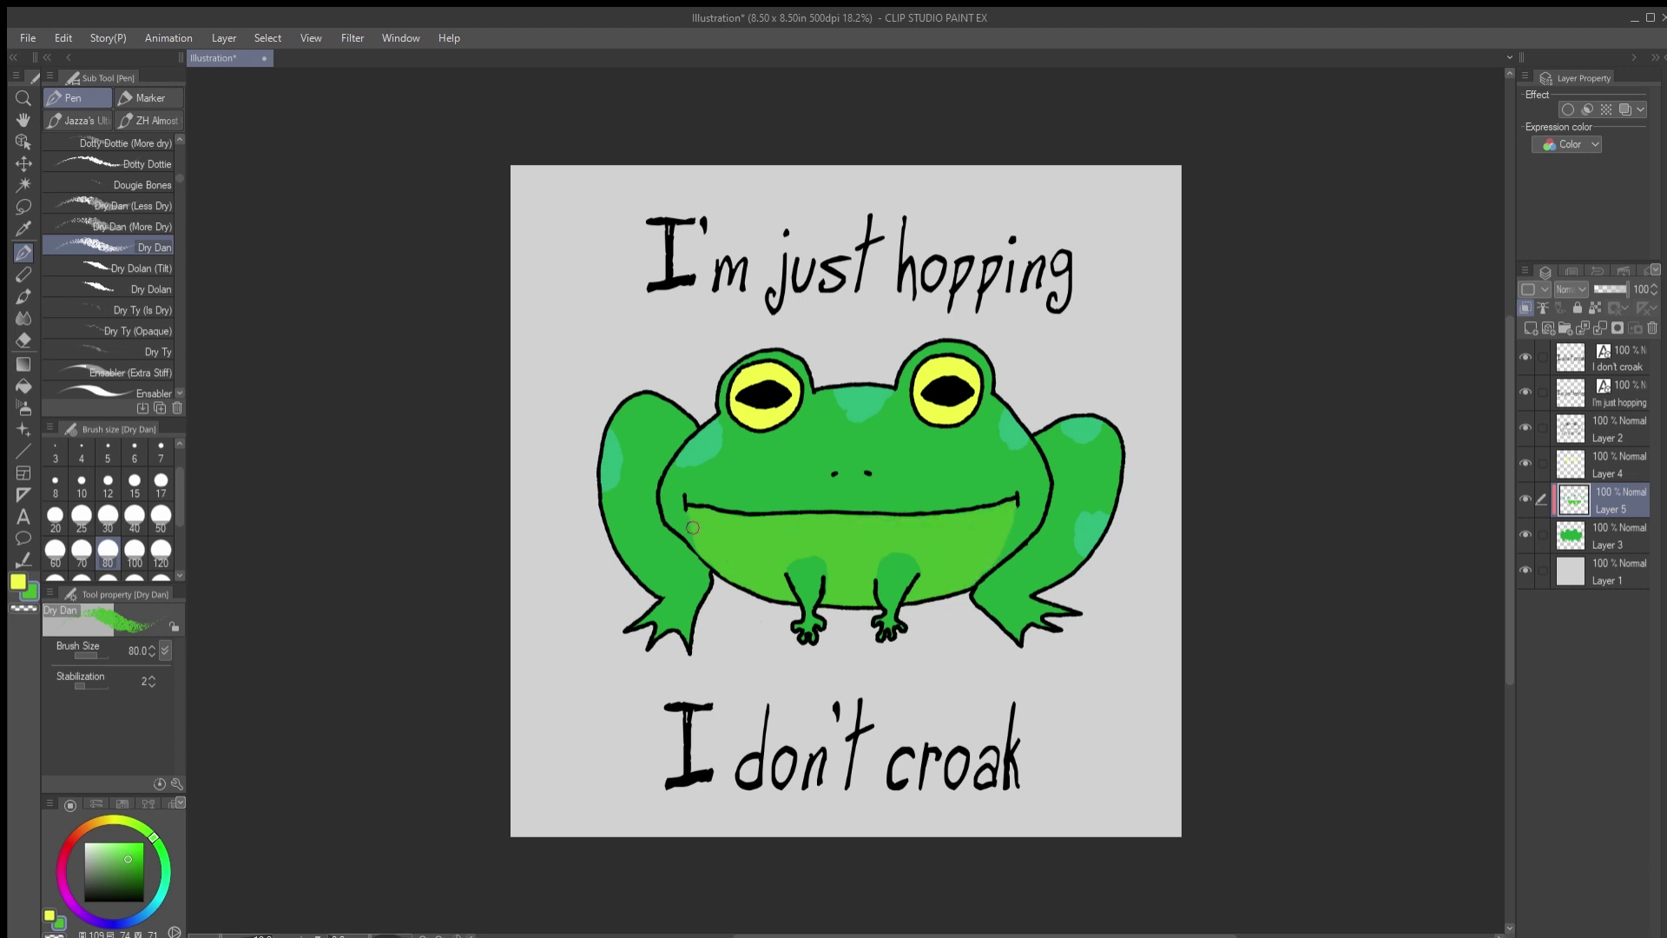
pyautogui.press('e')
pyautogui.press('p')
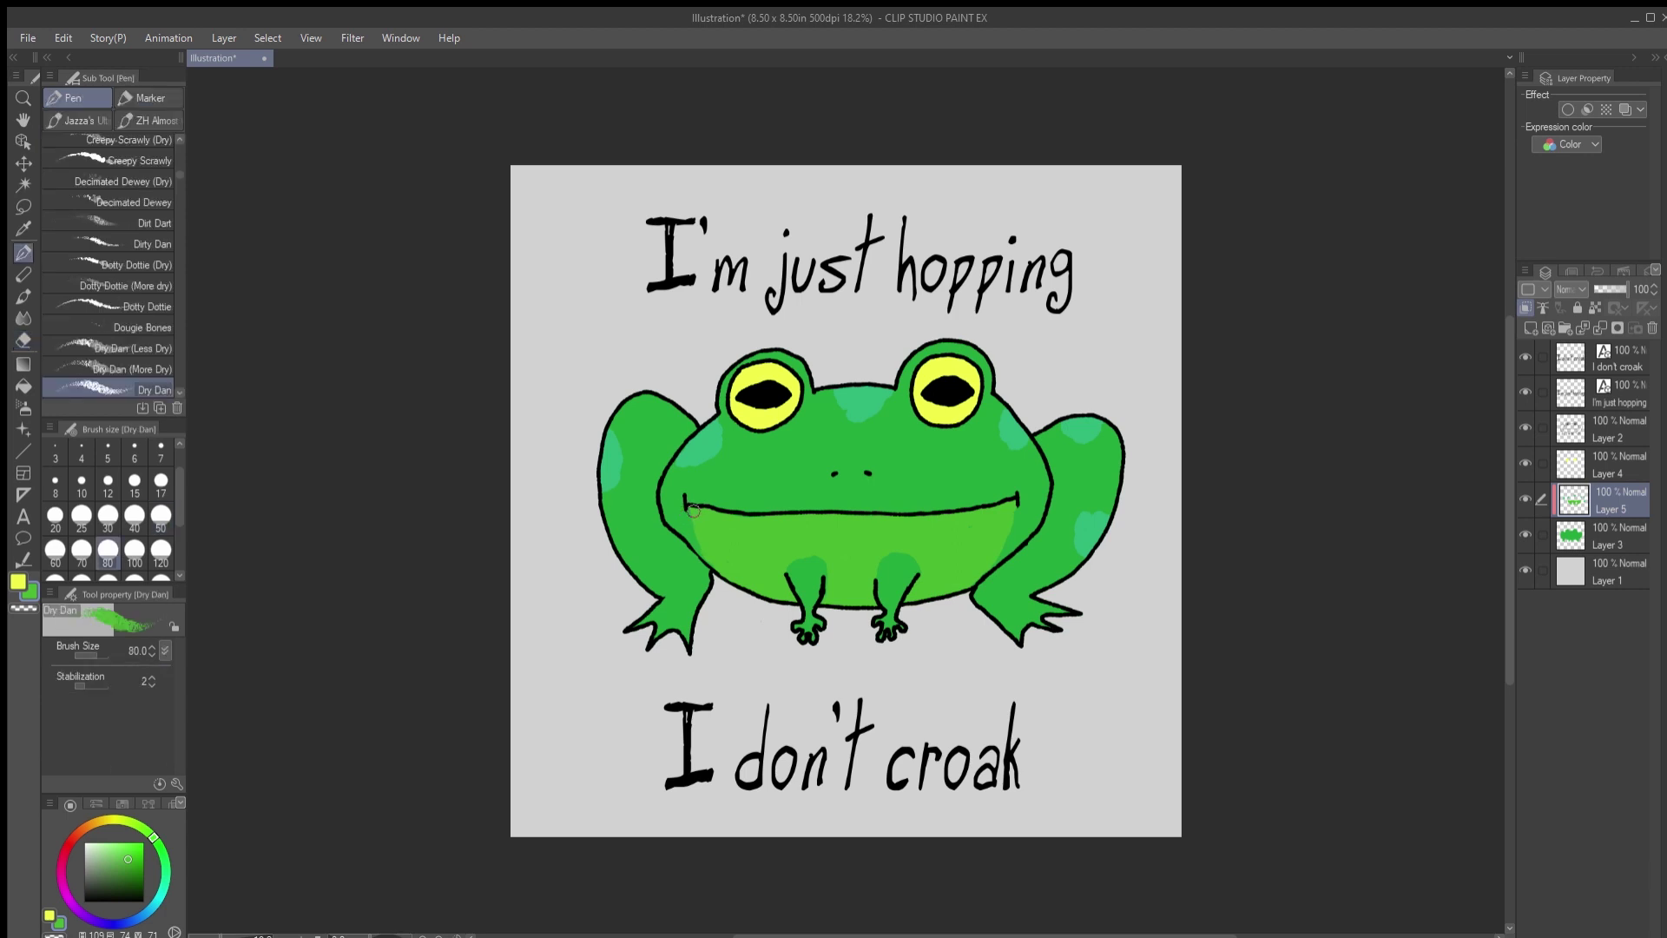
pyautogui.press('j')
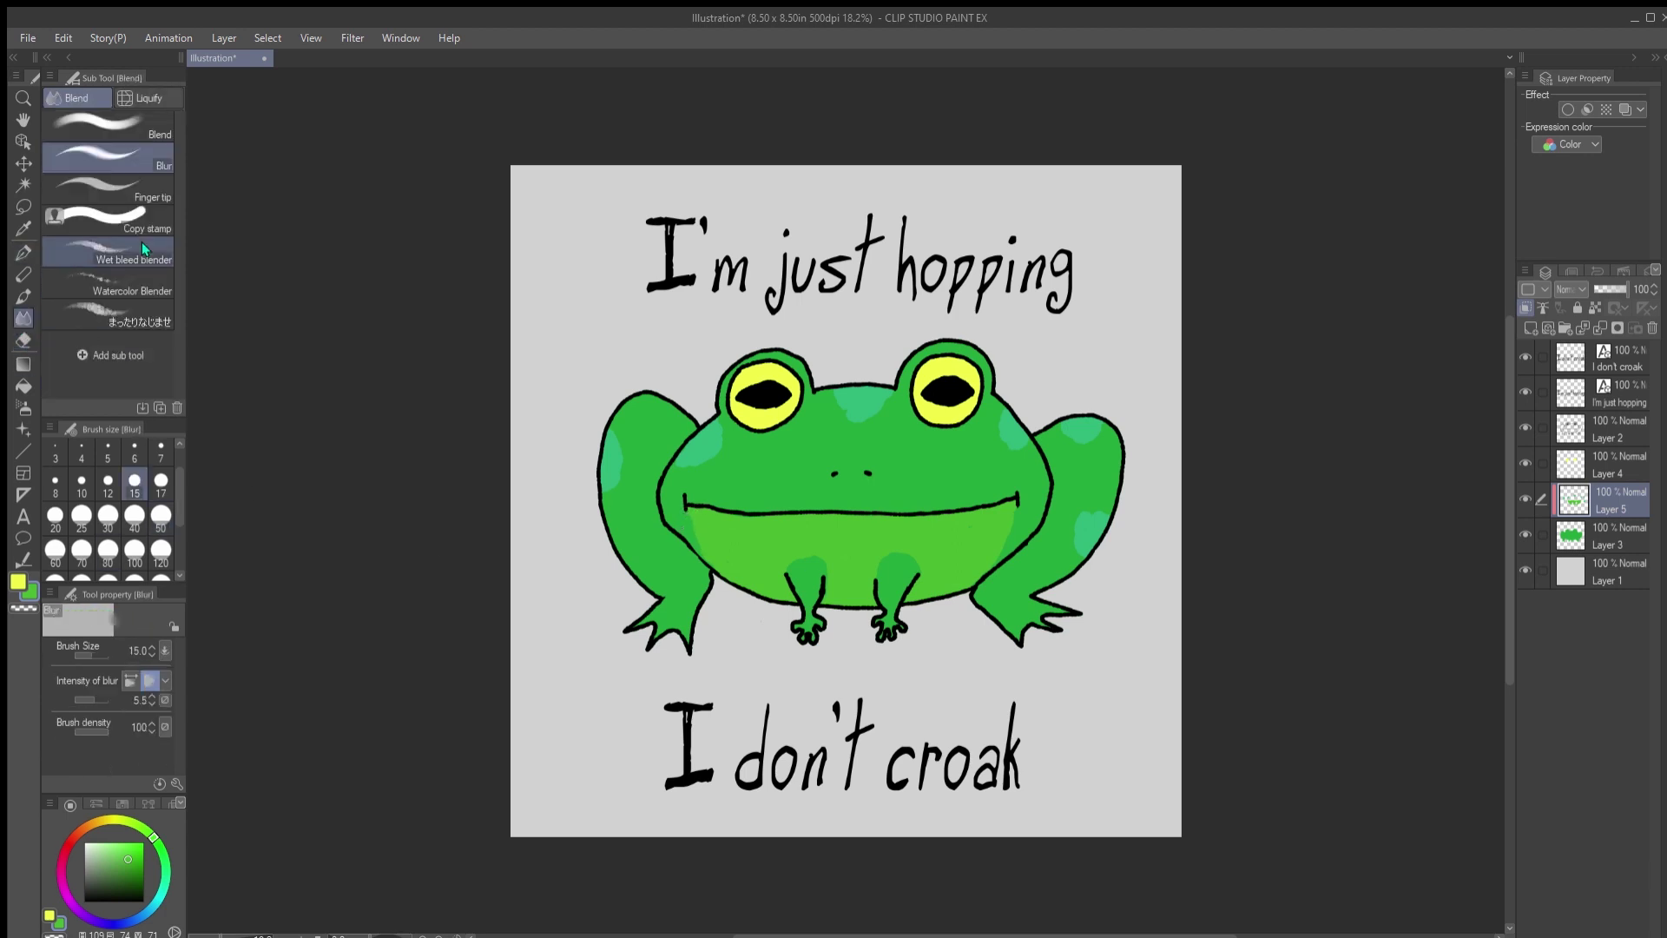
pyautogui.click(105, 556)
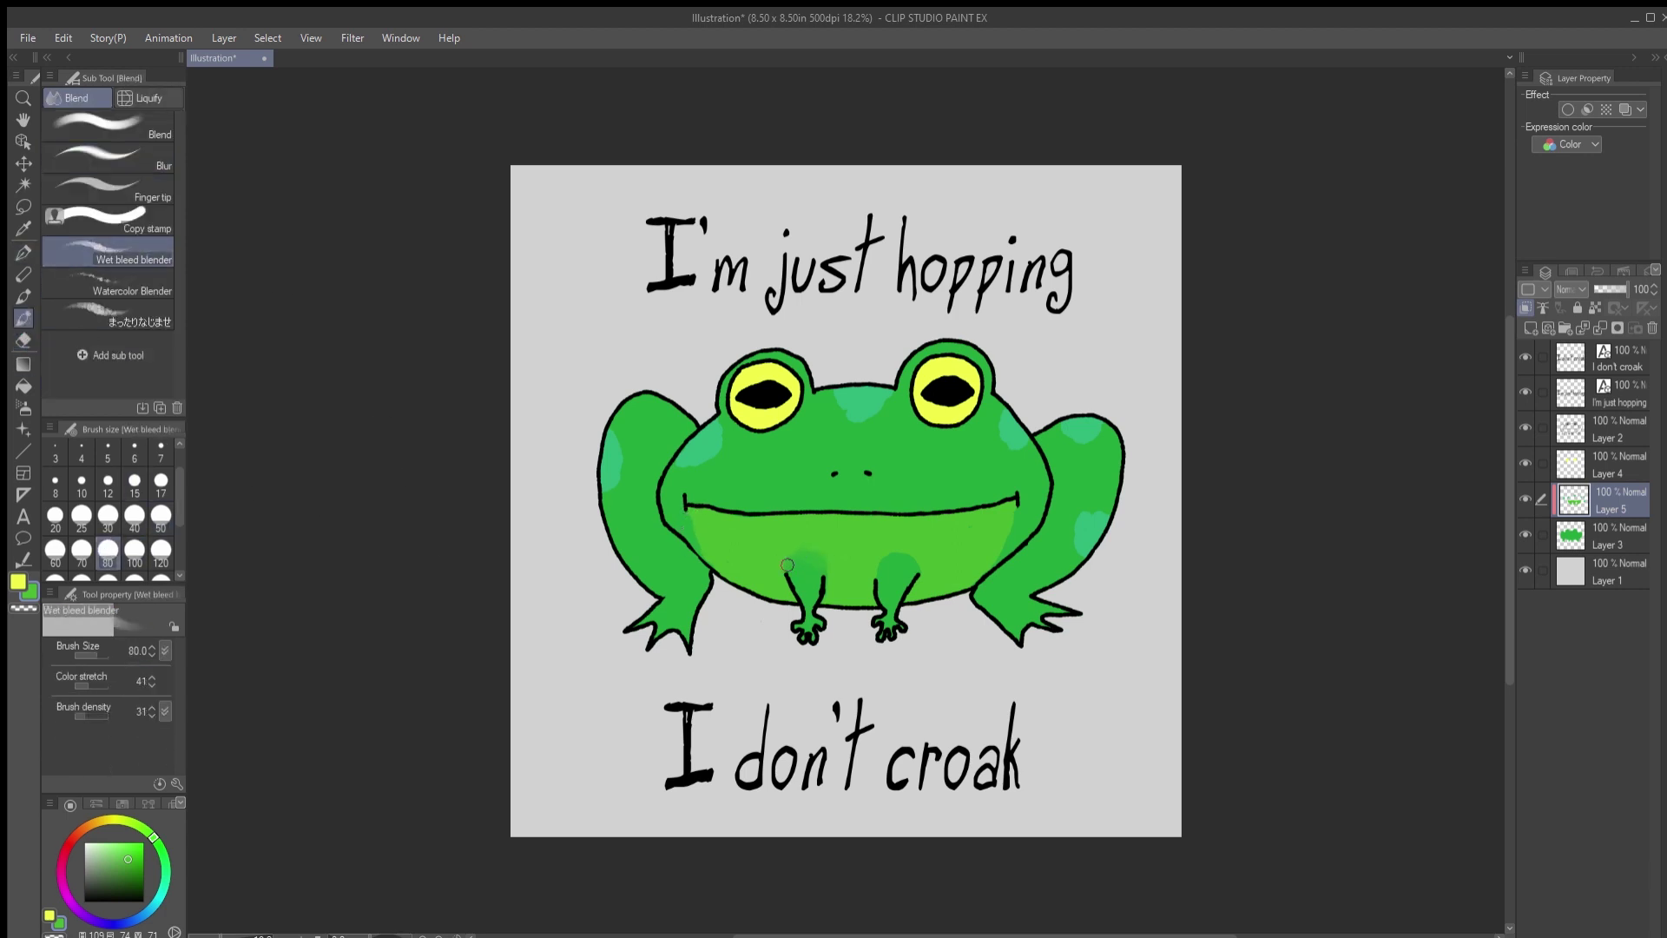
# Add a white highlight to each pupil on a new layer above the line art, using the G-pen at size 80.
pyautogui.click(1563, 421)
pyautogui.click(1531, 327)
pyautogui.click(84, 842)
pyautogui.click(24, 253)
pyautogui.click(76, 98)
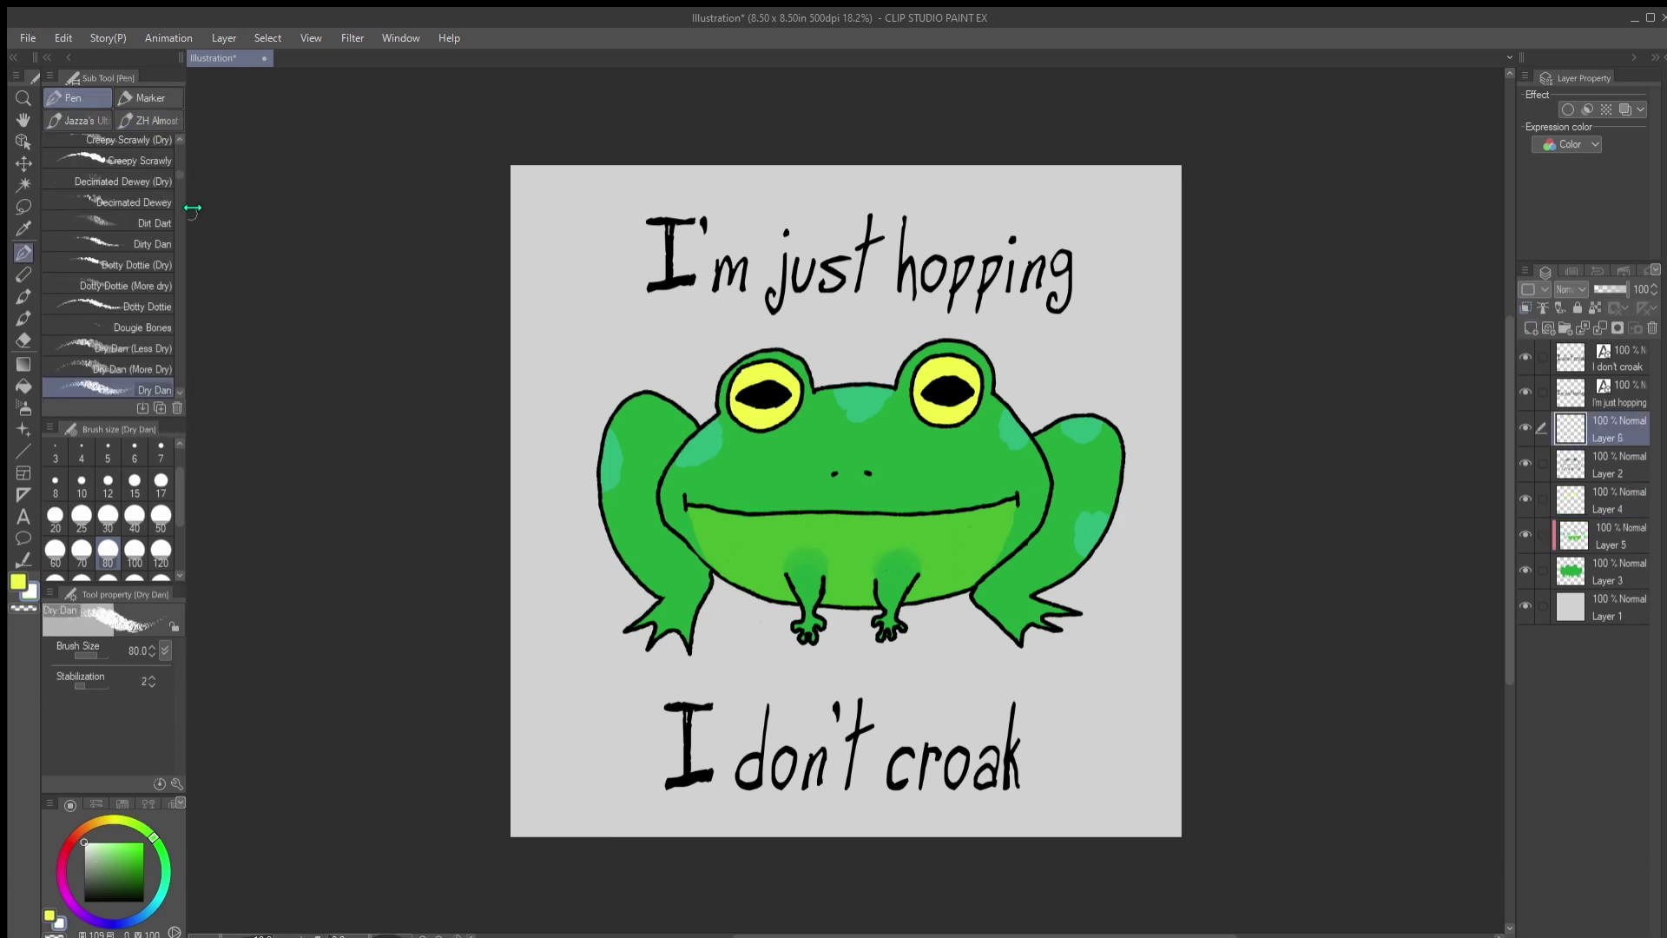
pyautogui.click(781, 382)
pyautogui.click(966, 382)
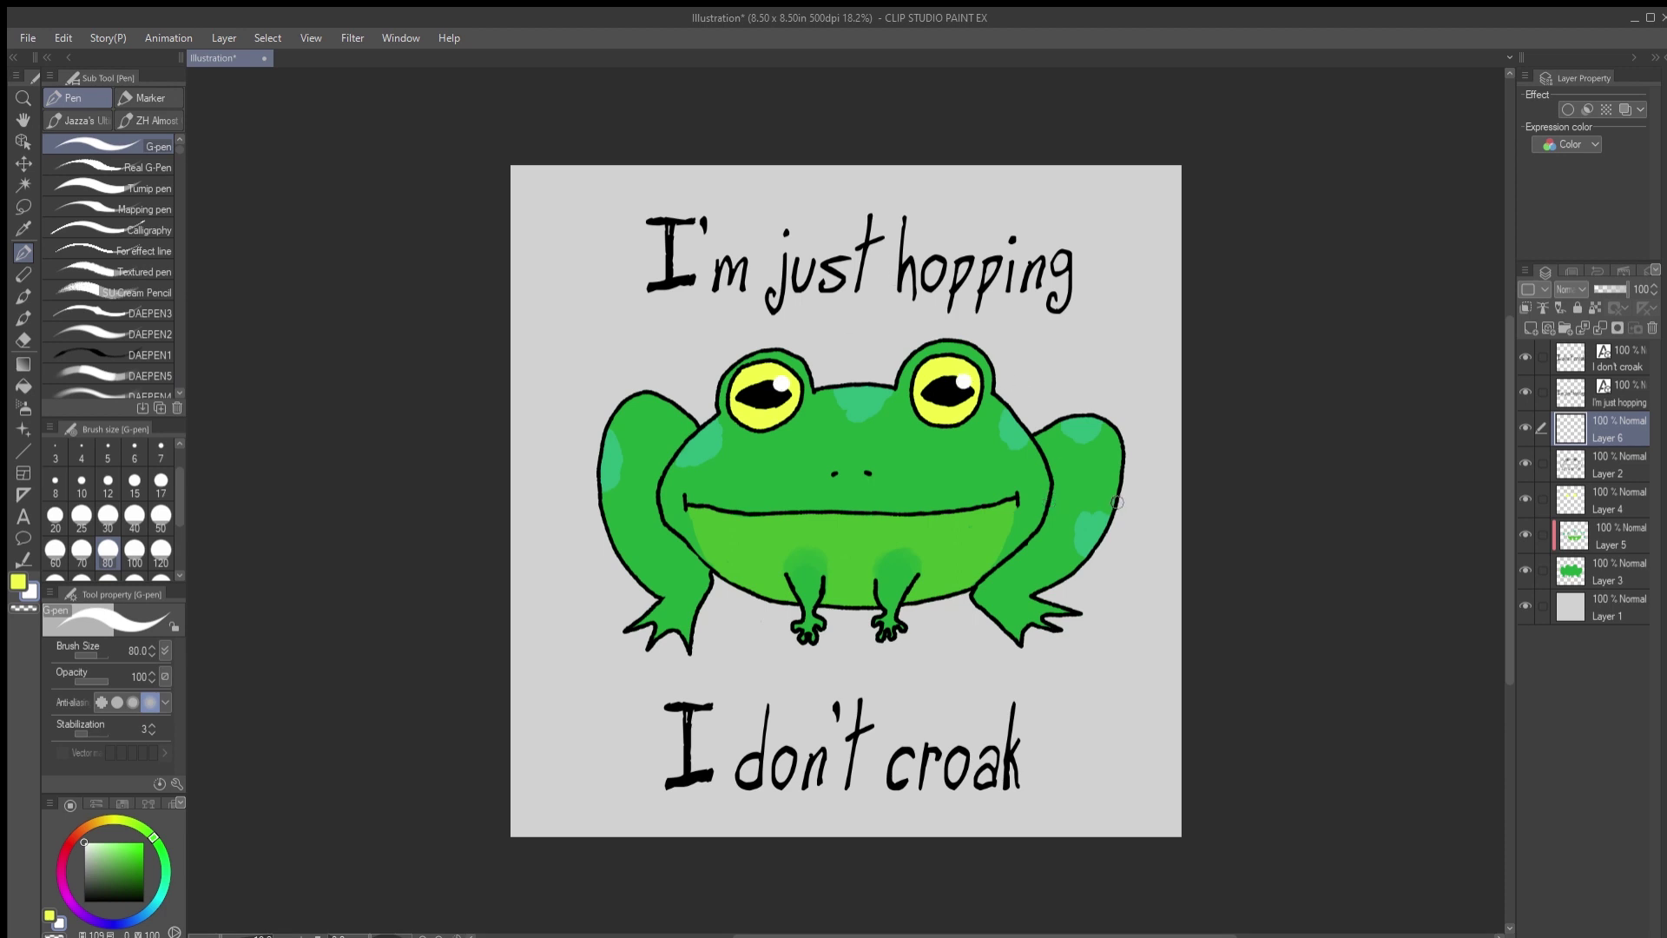
# Add a layer above all others, set its blending mode to Color, and fill it with black to view the artwork in greyscale.
pyautogui.click(1563, 354)
pyautogui.hotkey('ctrl', 'shift', 'n')
pyautogui.click(1570, 289)
pyautogui.click(1571, 739)
pyautogui.click(143, 900)
pyautogui.click(24, 386)
pyautogui.click(532, 389)
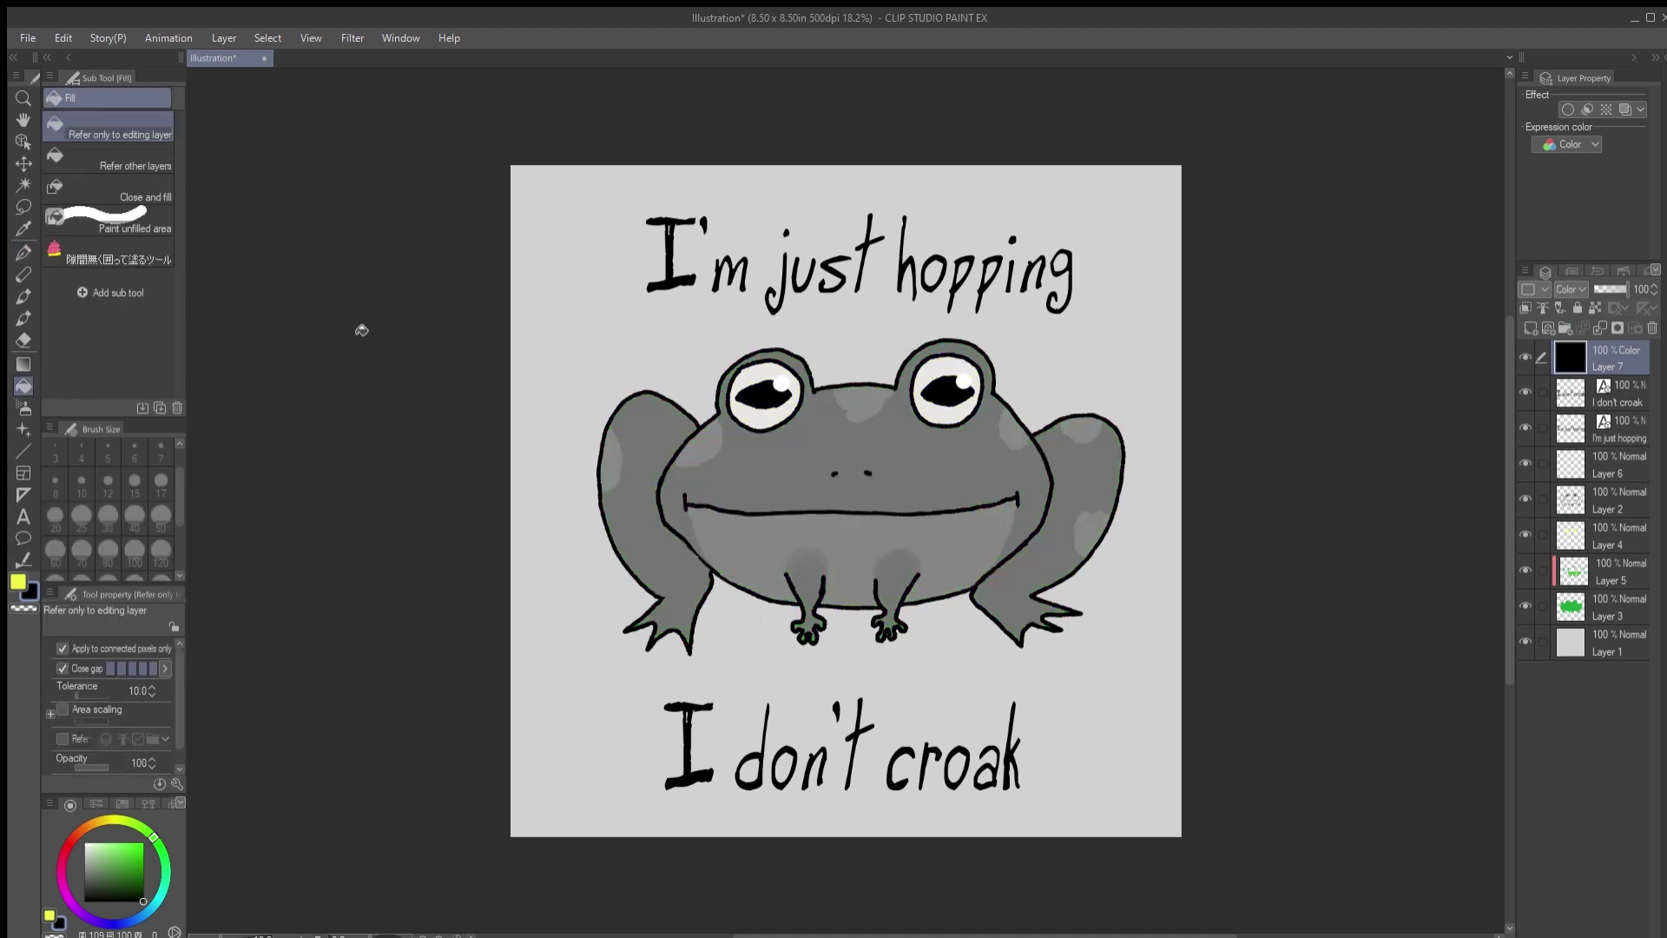